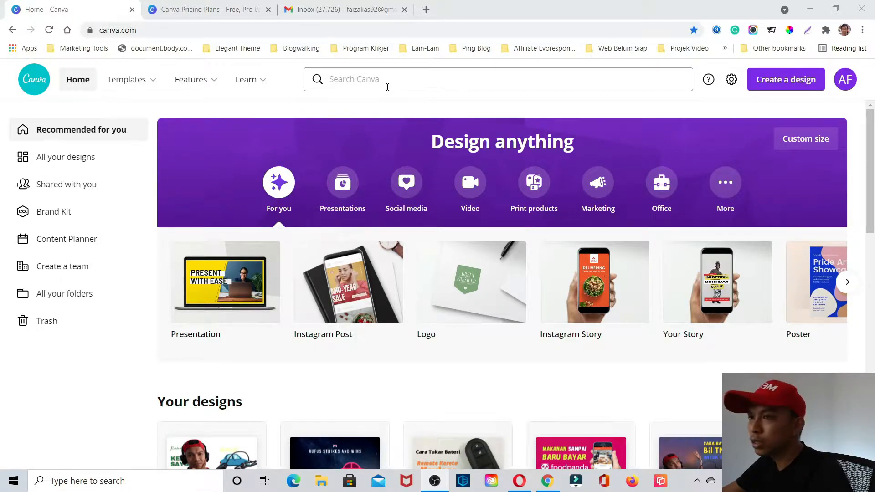
- View the overview of all designs and the Brand Kit page
mouse_move(105, 81)
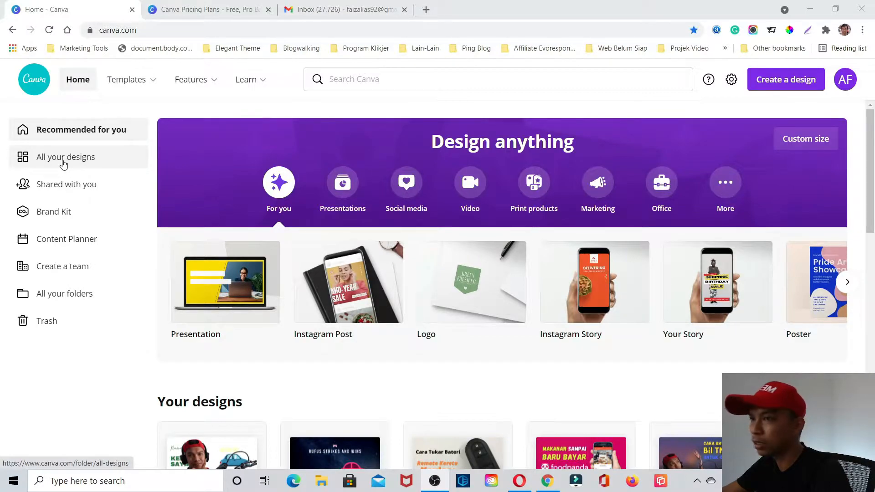
click(63, 163)
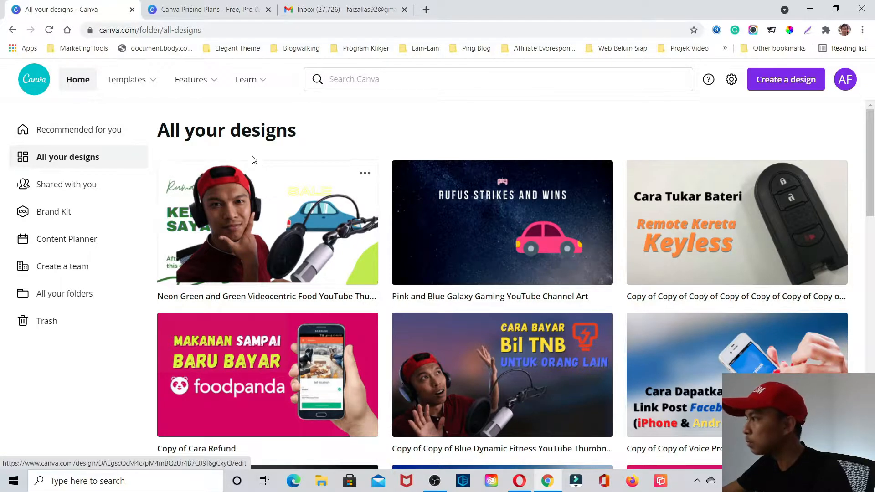
click(63, 218)
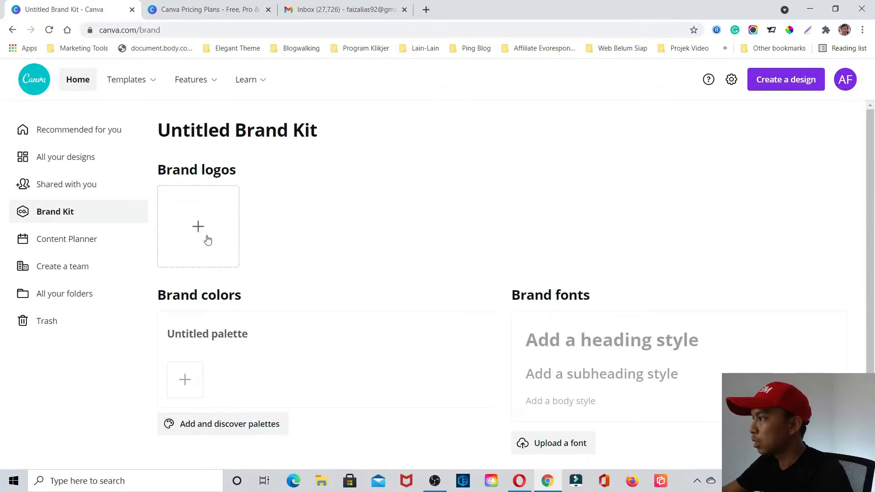
- View the Content Planner, open the design chooser for 8 June 2021, and close it again
click(73, 243)
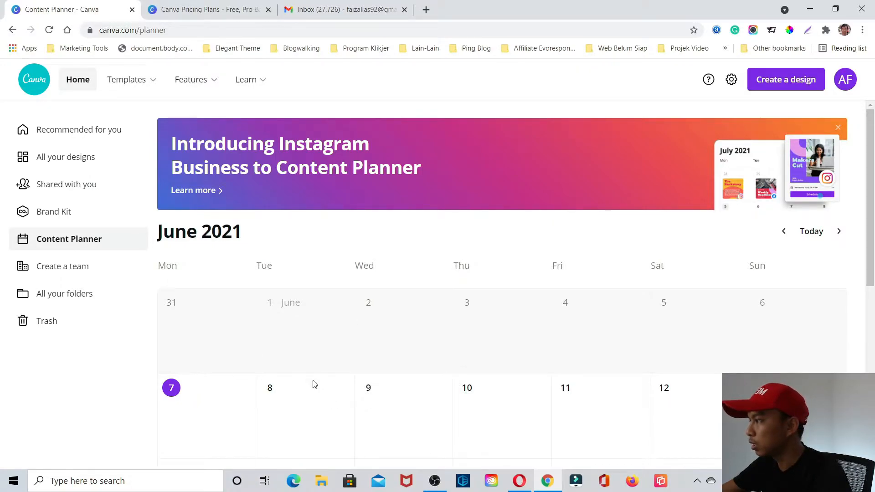
click(340, 389)
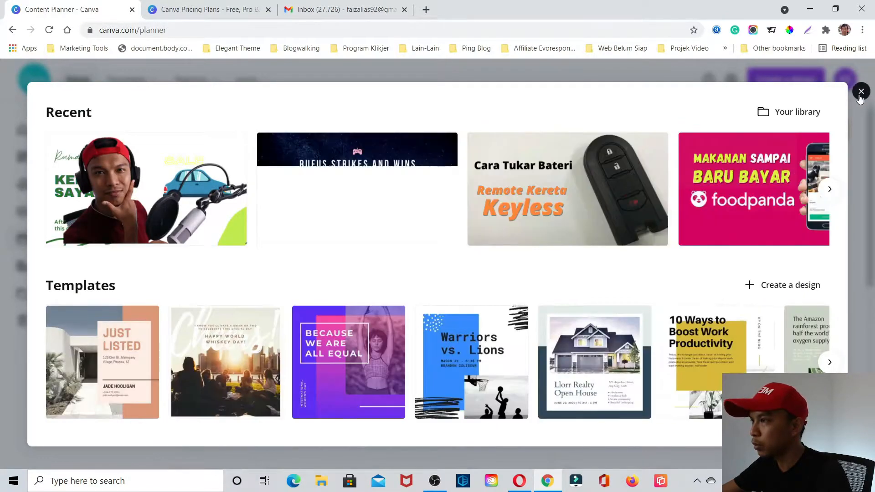
click(861, 91)
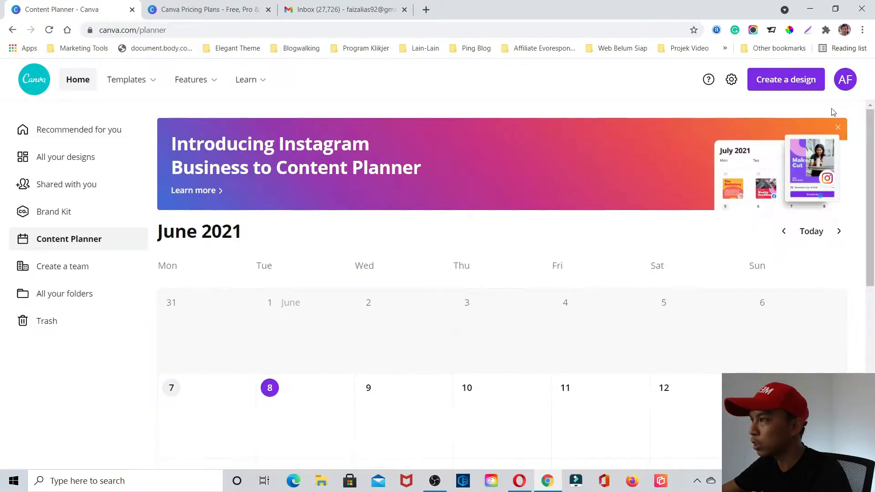
- Look at the team creation page, the folders overview and the trashed designs
click(75, 273)
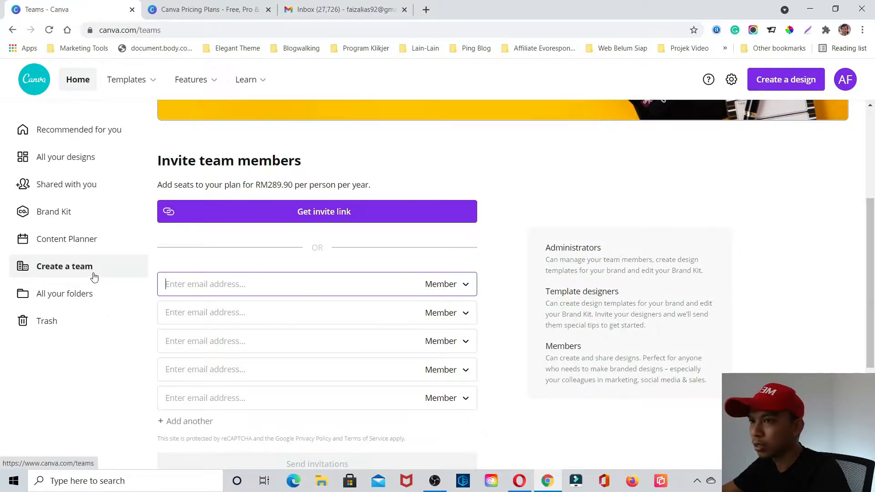
click(86, 300)
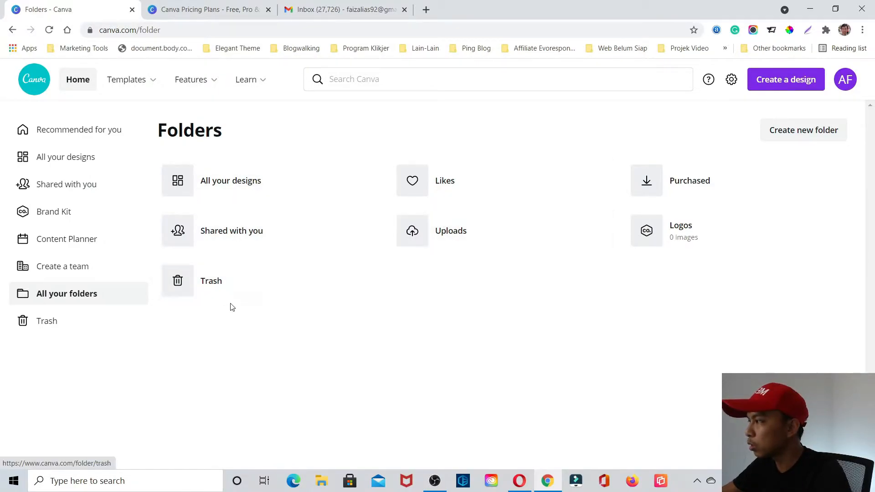
click(107, 327)
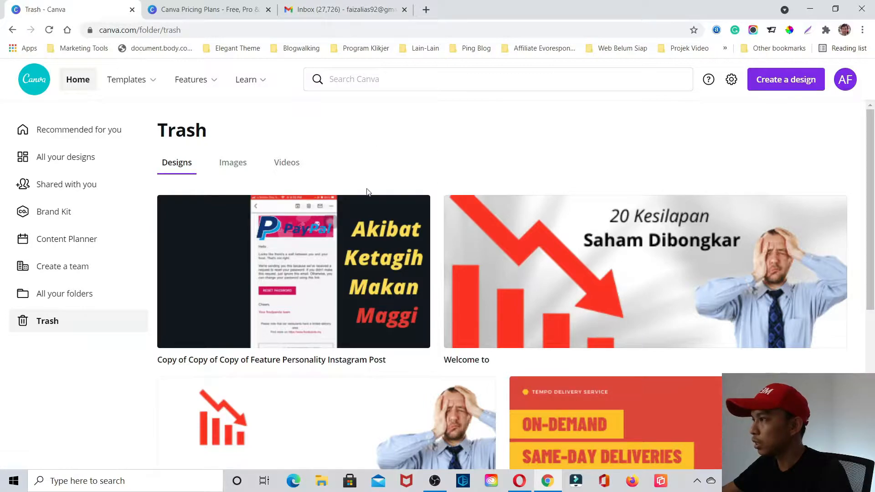
- Open the full template library and look through its recommended template categories
mouse_move(137, 89)
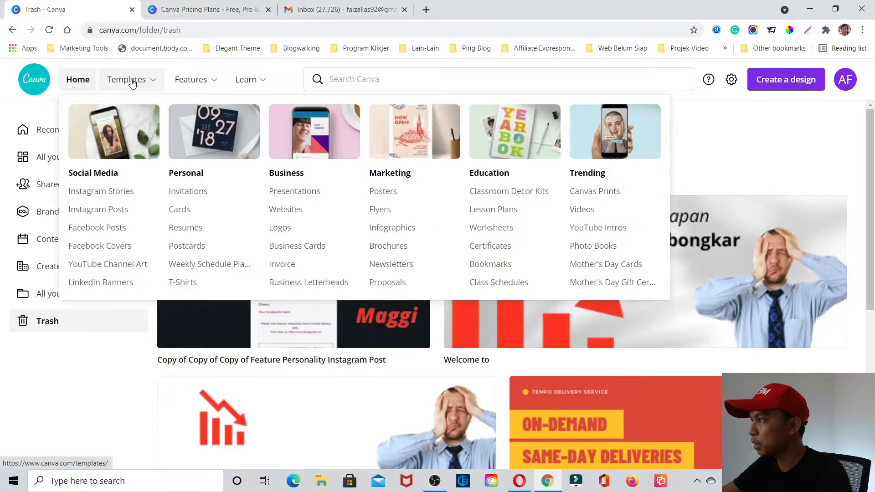
click(132, 83)
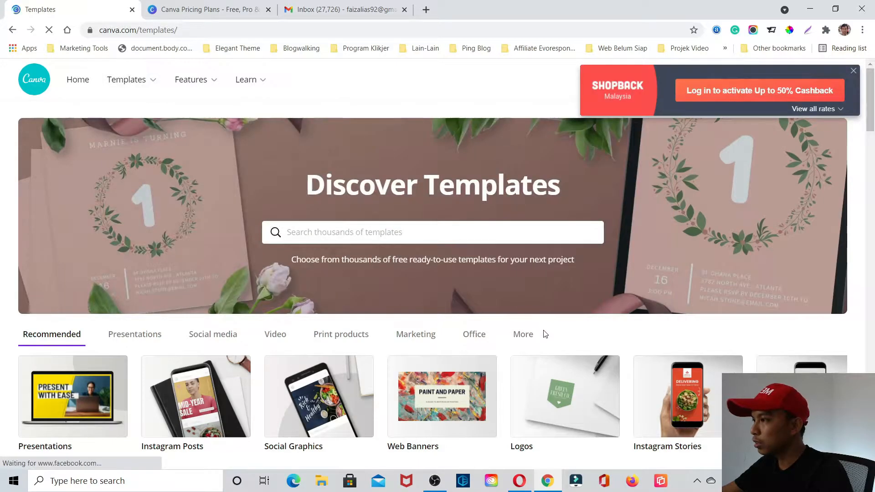
scroll(521, 325, down, 4)
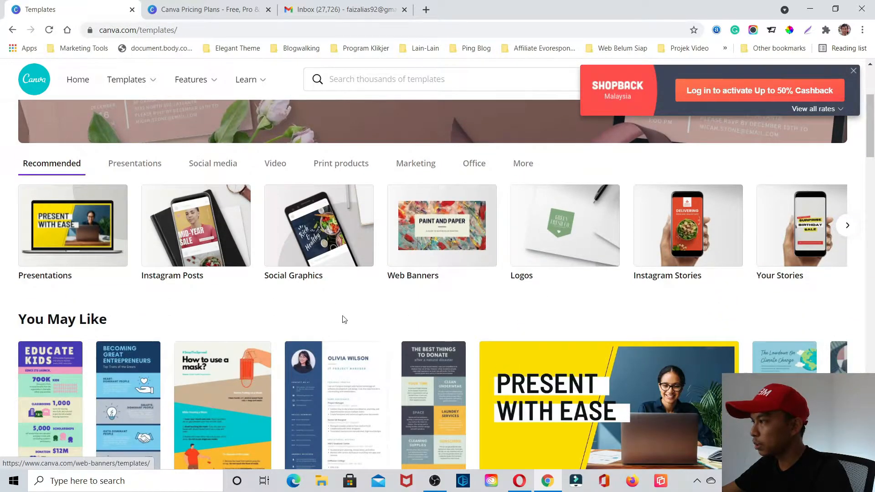
scroll(347, 351, down, 3)
scroll(307, 306, up, 3)
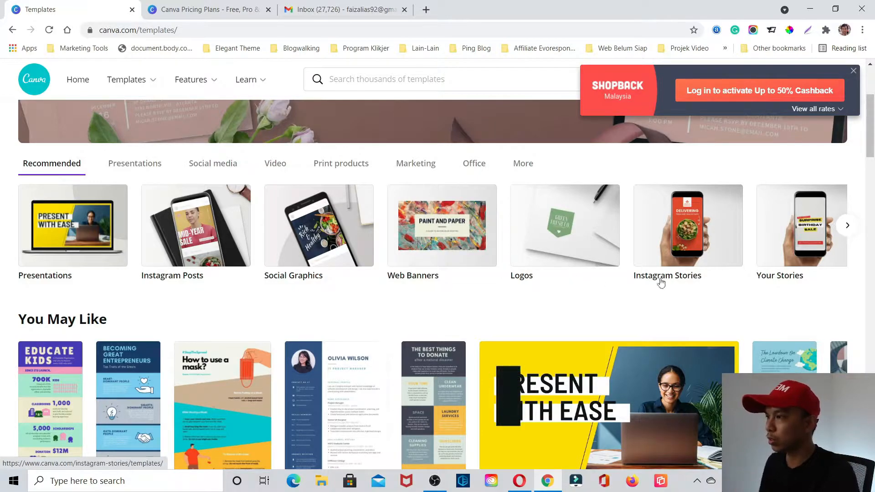
click(847, 226)
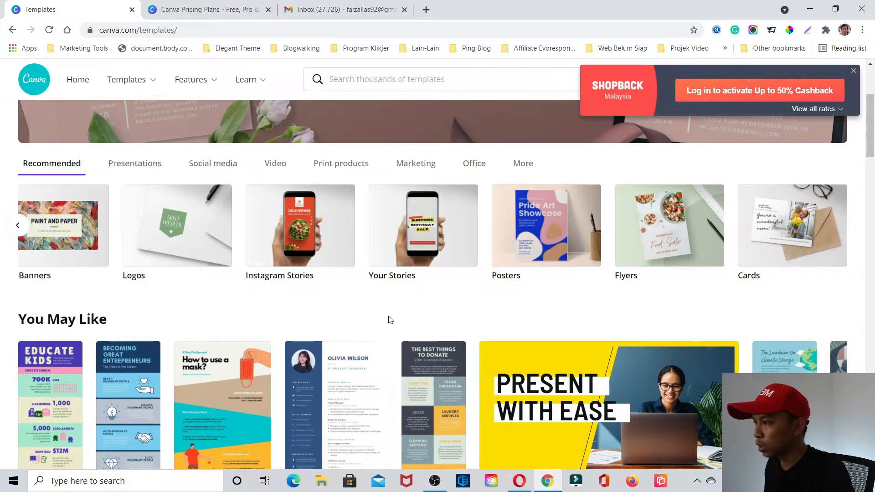
scroll(391, 319, down, 3)
scroll(378, 326, up, 4)
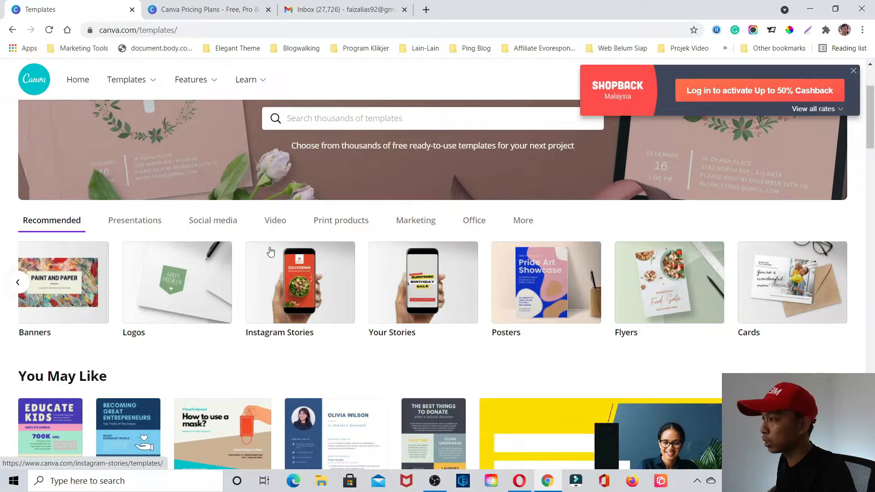
- Show the social media template categories and open the YouTube Thumbnails templates
click(218, 228)
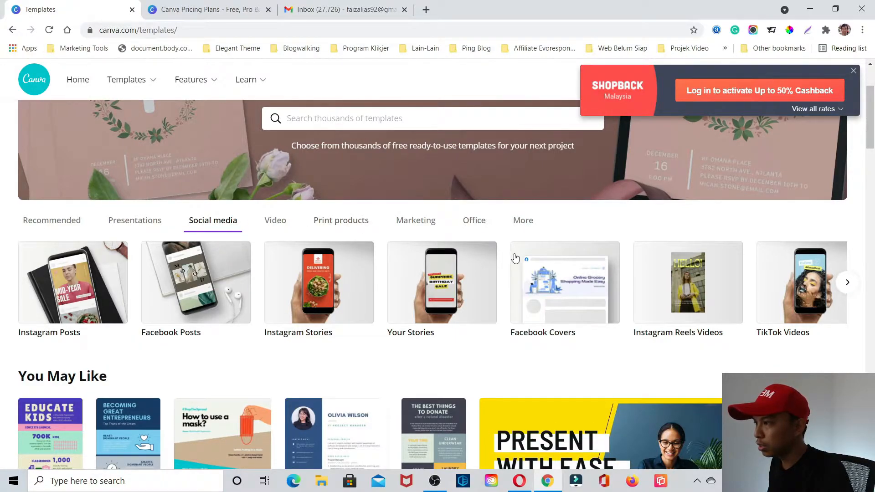
click(848, 283)
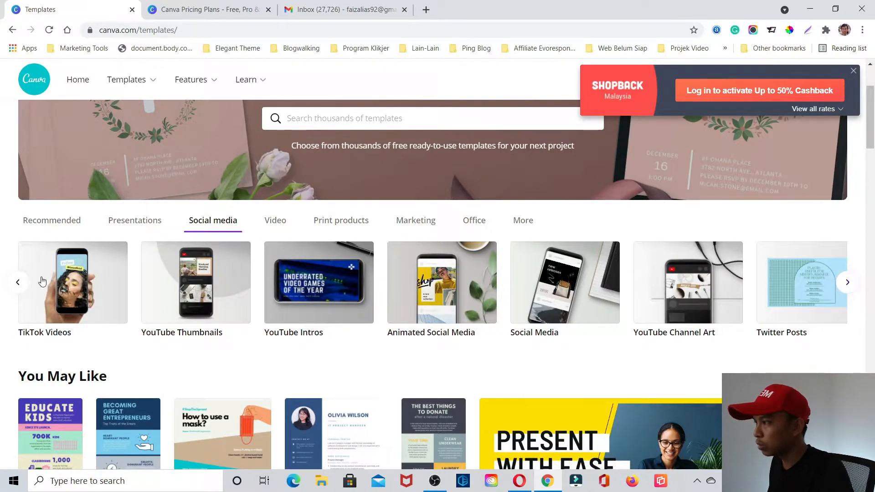
click(192, 293)
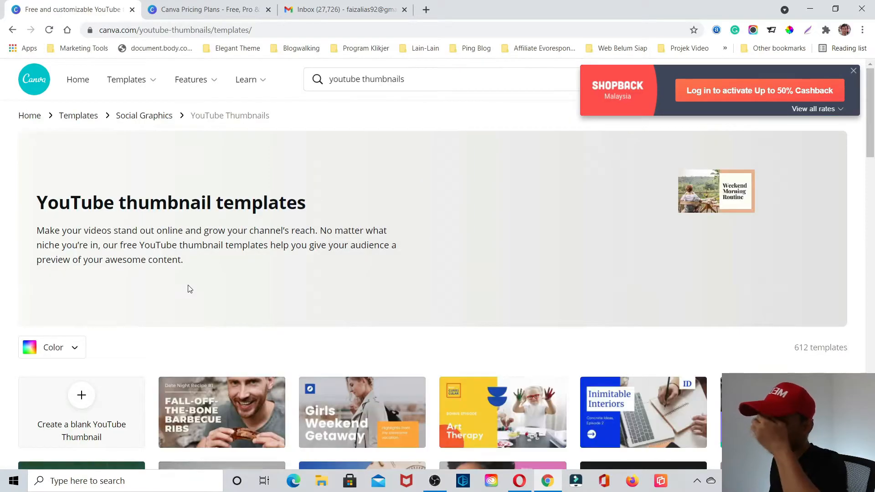
- Choose the green "Vegan Ingredients" YouTube thumbnail template and start a new design from it
scroll(189, 292, down, 1)
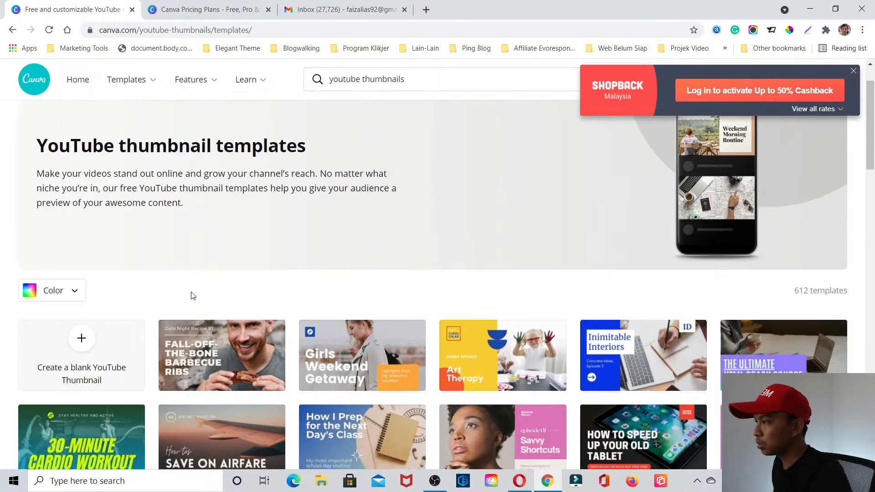
scroll(371, 274, down, 1)
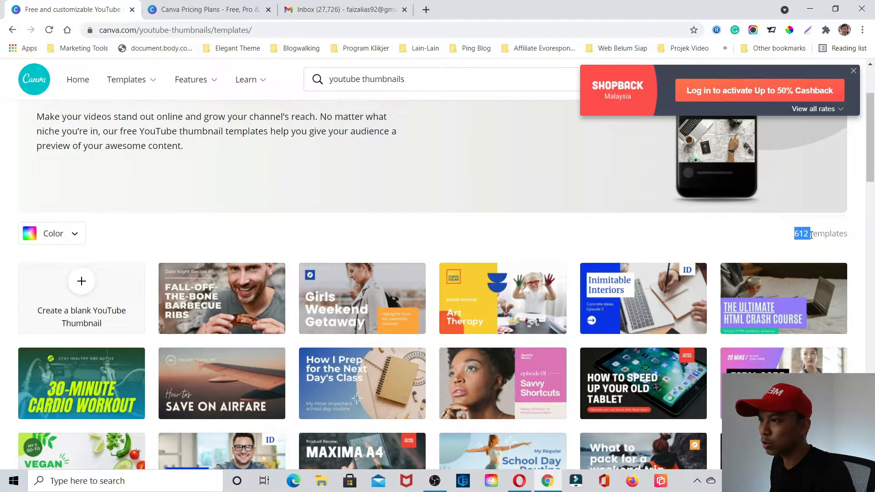
drag(812, 235, 846, 235)
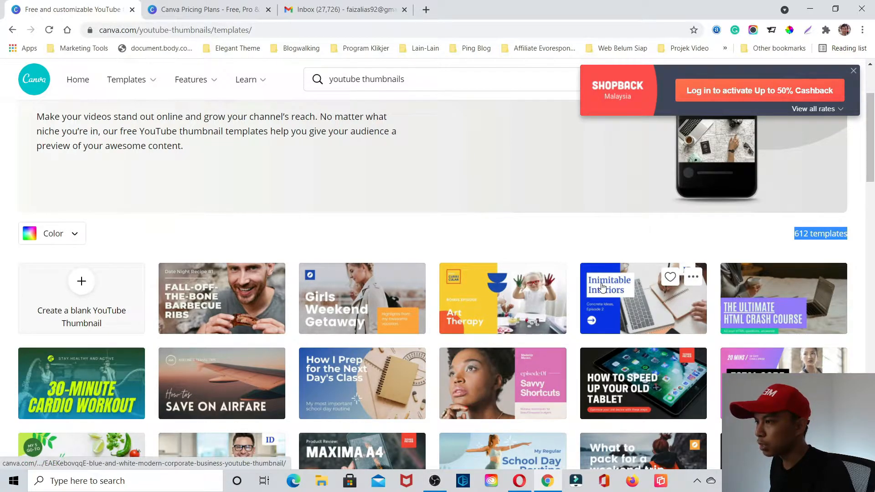
scroll(369, 314, down, 2)
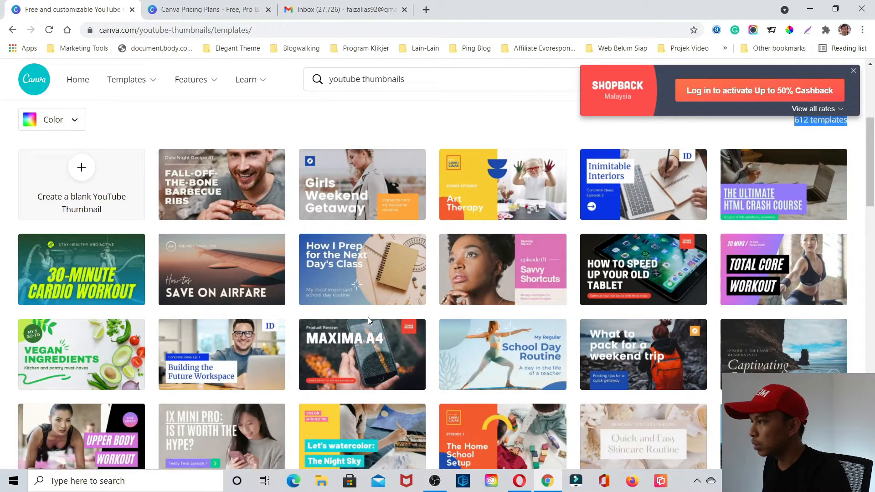
click(64, 349)
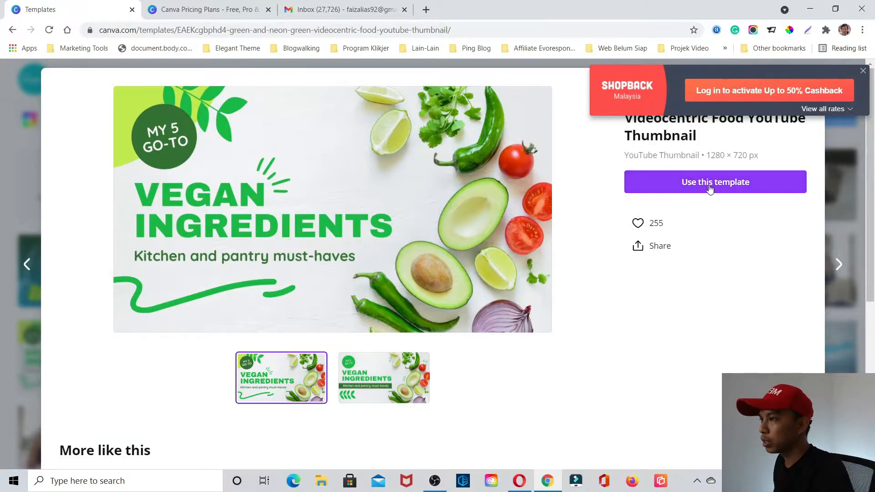
click(710, 189)
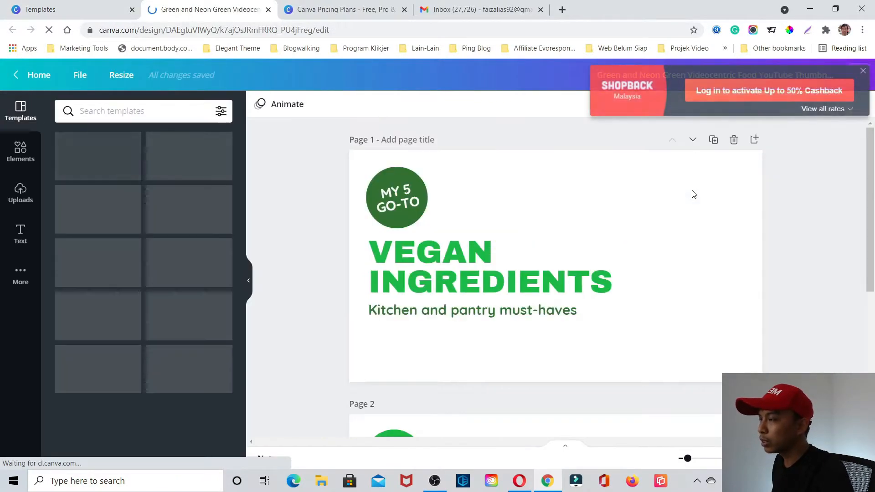
- Delete the second page of the thumbnail design and dismiss the ShopBack cashback banner
scroll(704, 351, down, 5)
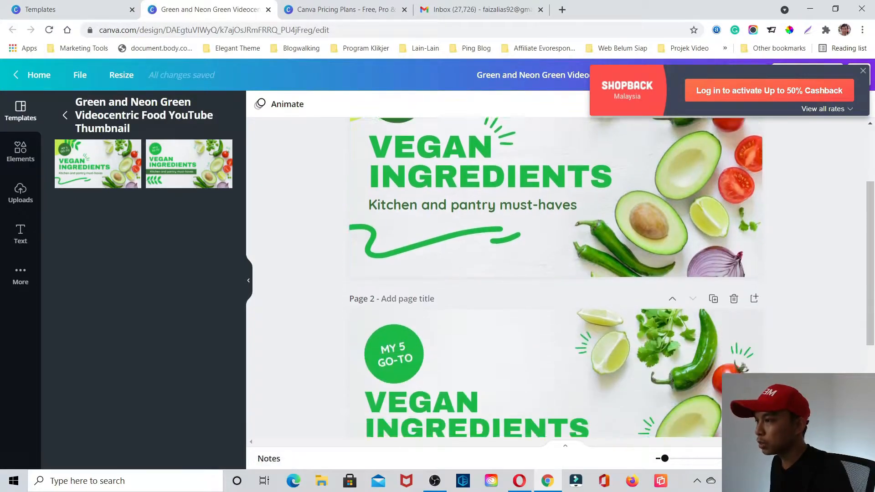
click(734, 176)
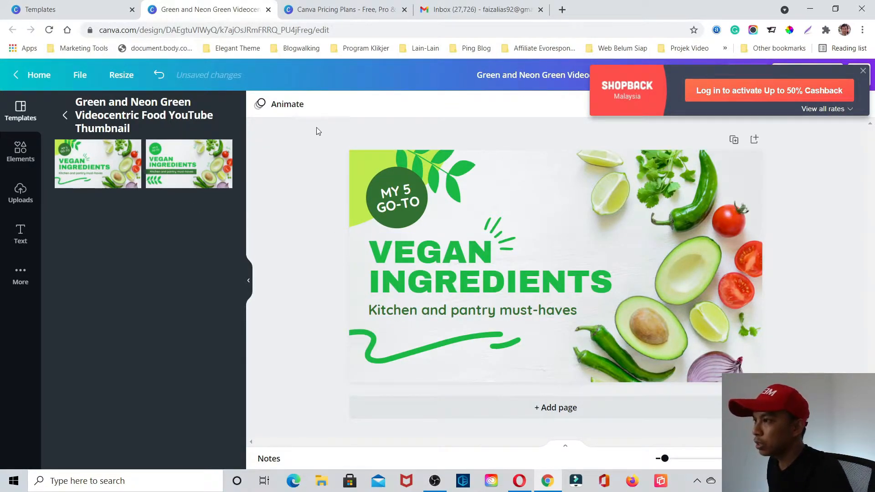
click(863, 72)
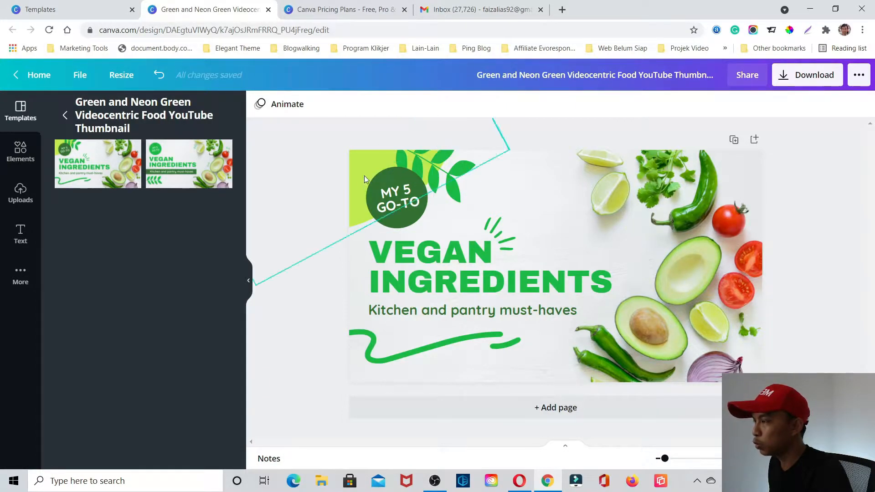
- Search the design elements for "house" and look through the matching graphics and photos
click(20, 149)
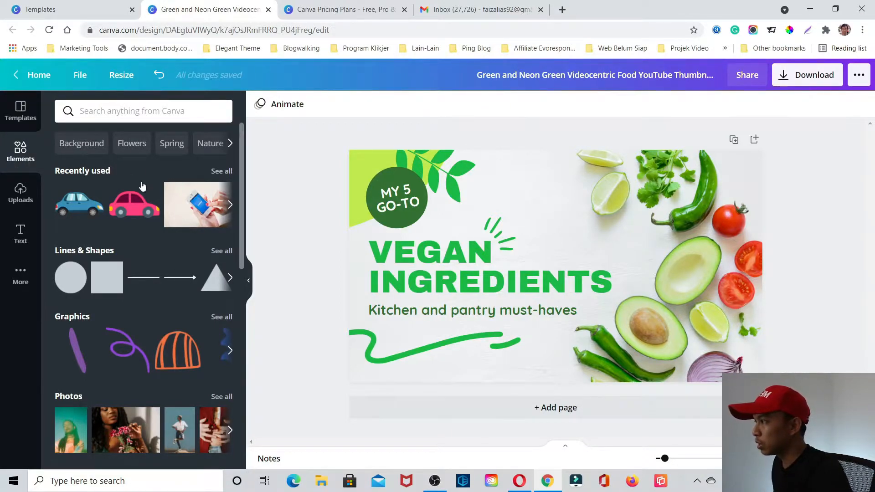
scroll(141, 192, down, 6)
scroll(110, 137, up, 6)
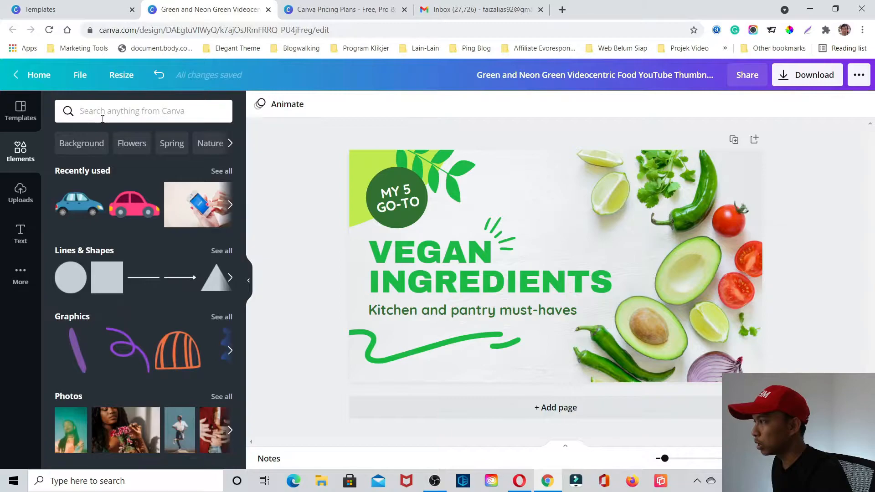
click(102, 117)
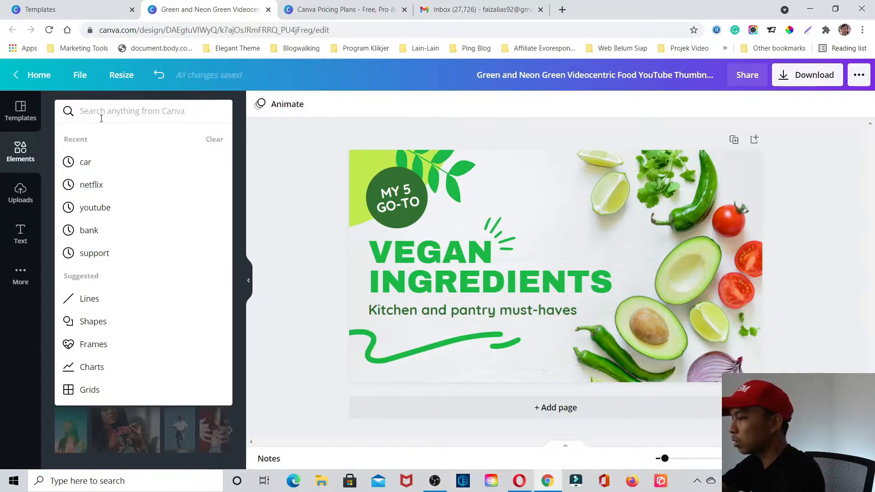
text(house)
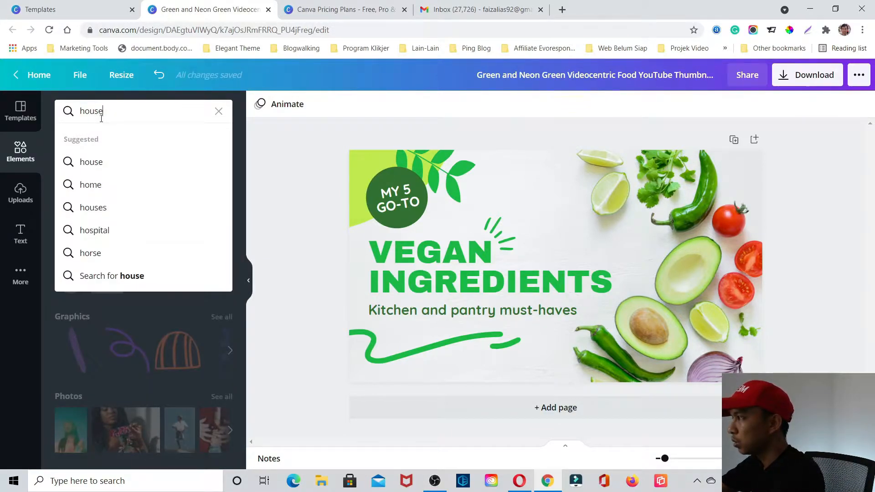
key(Return)
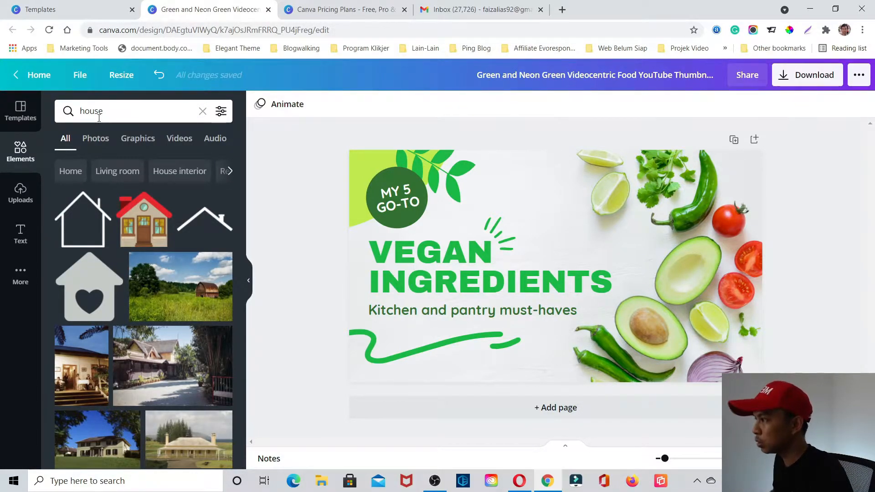
scroll(215, 234, down, 3)
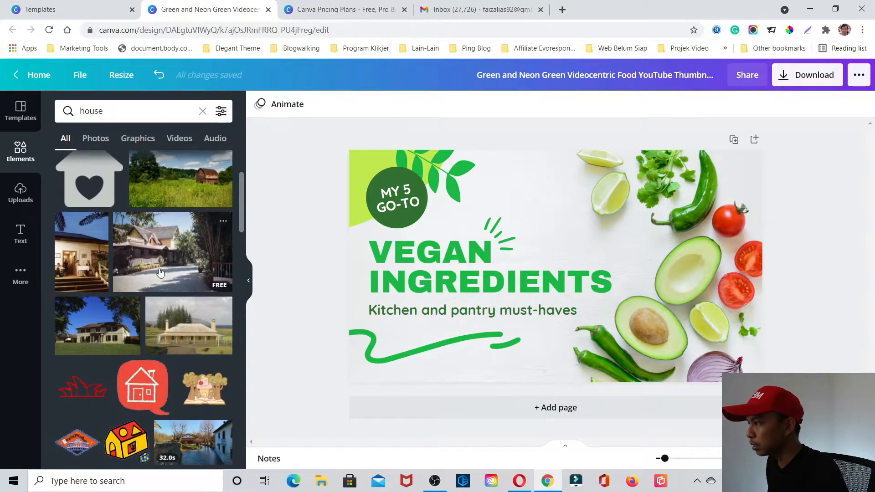
scroll(173, 273, down, 4)
scroll(191, 311, down, 2)
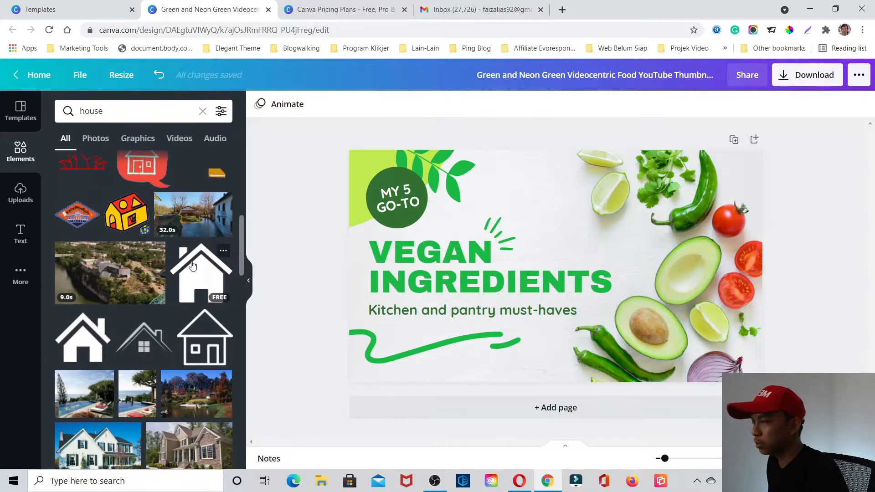
scroll(177, 333, down, 2)
scroll(177, 330, down, 10)
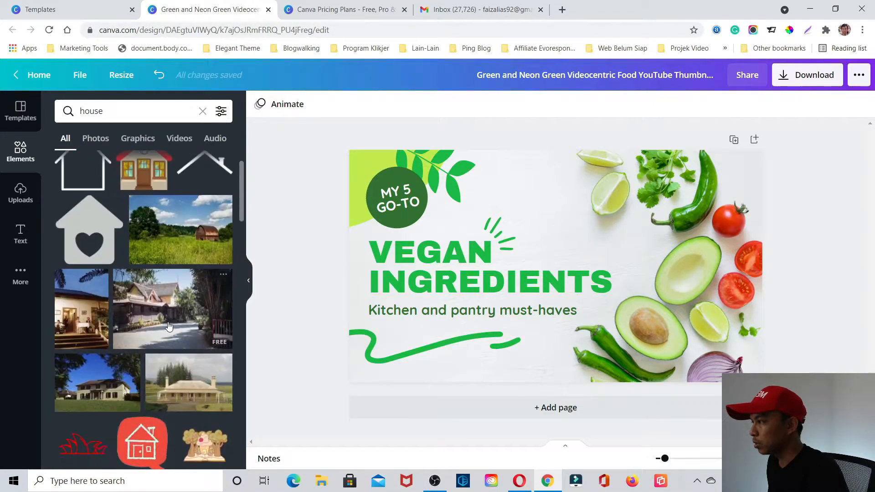
- Show the uploads section and its media upload sources, open the device file picker and dismiss it without choosing a file
scroll(170, 326, up, 2)
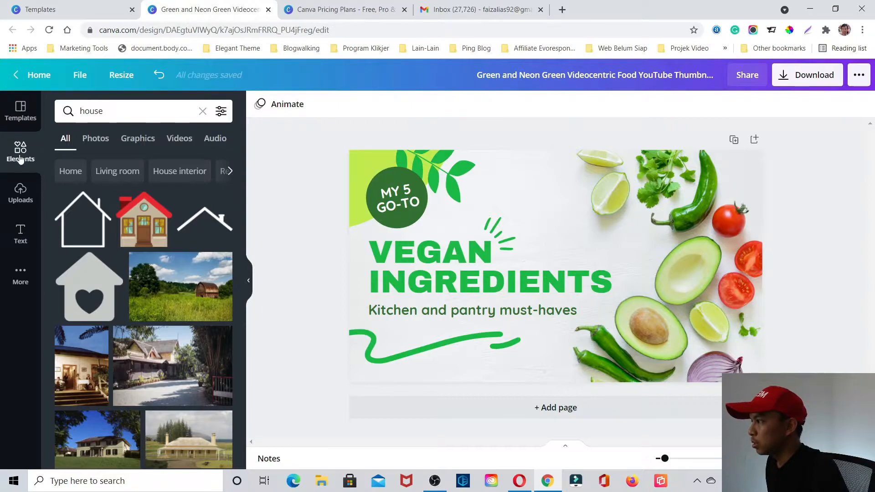
click(22, 193)
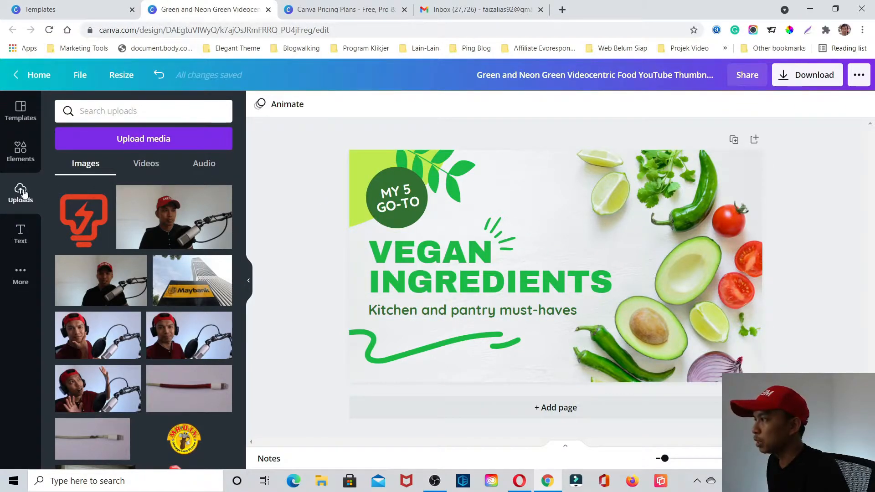
click(137, 143)
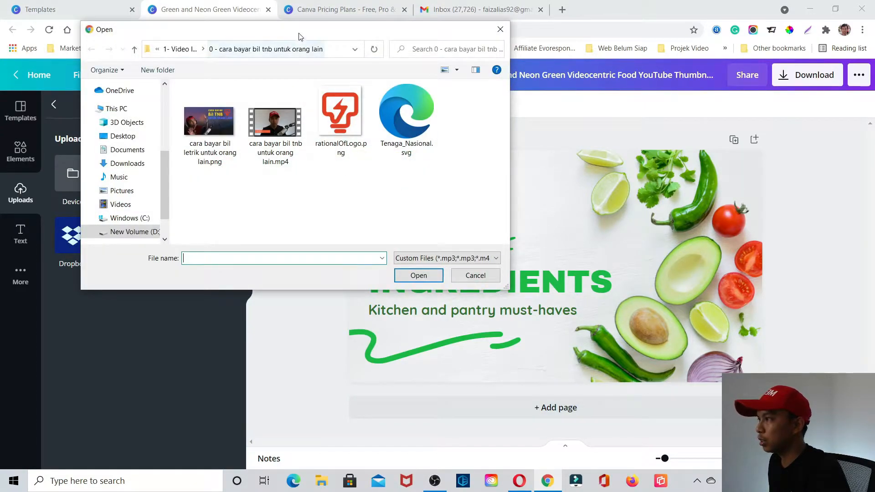
drag(295, 26, 373, 88)
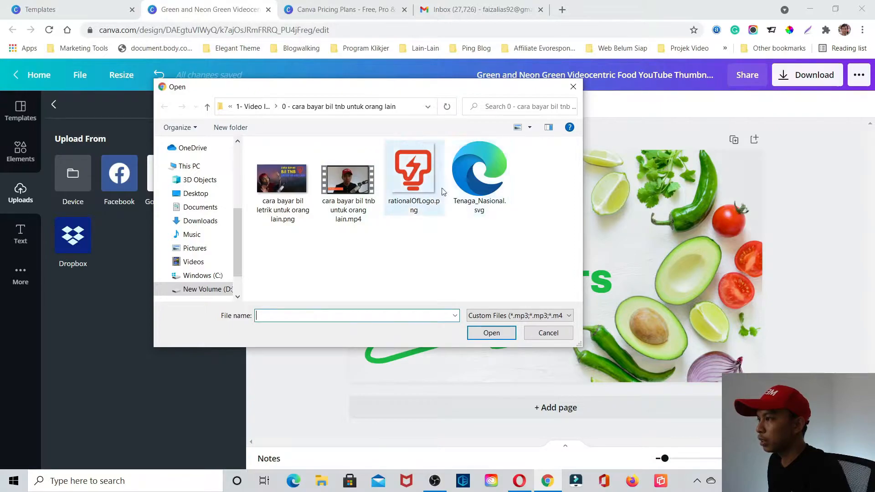
click(548, 334)
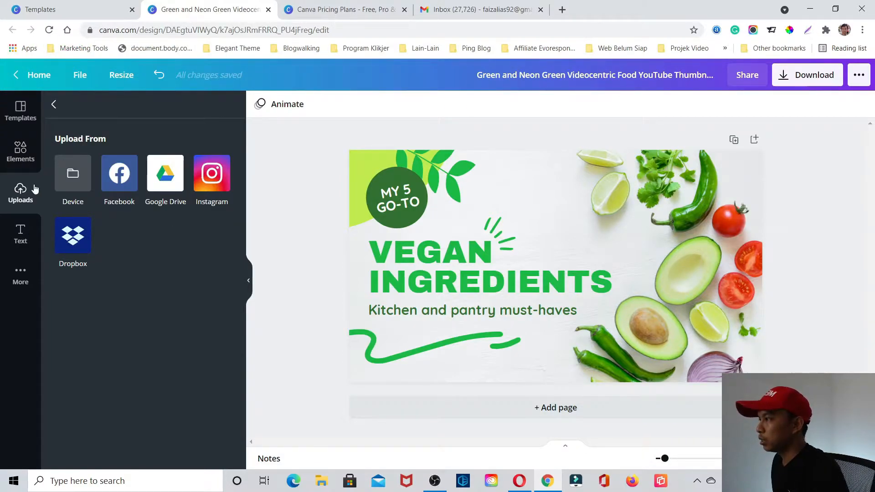
- Add a heading to the thumbnail and move it into the blank area above the "VEGAN INGREDIENTS" title
click(21, 238)
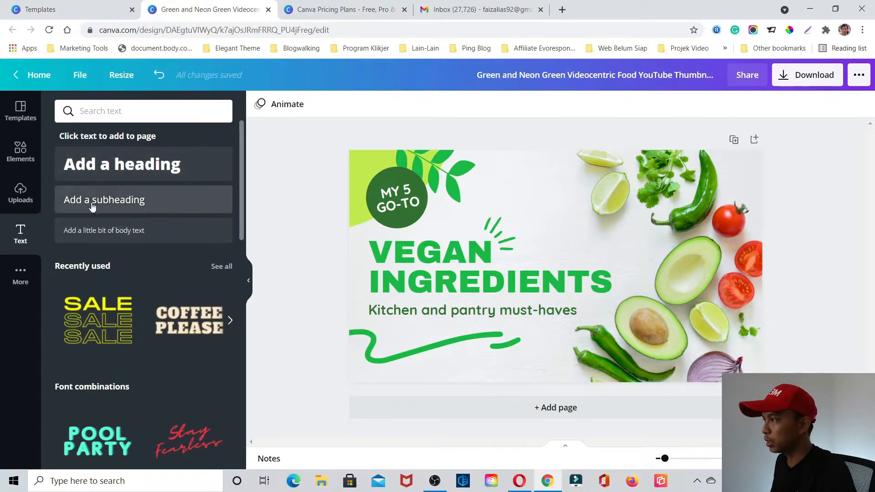
click(93, 170)
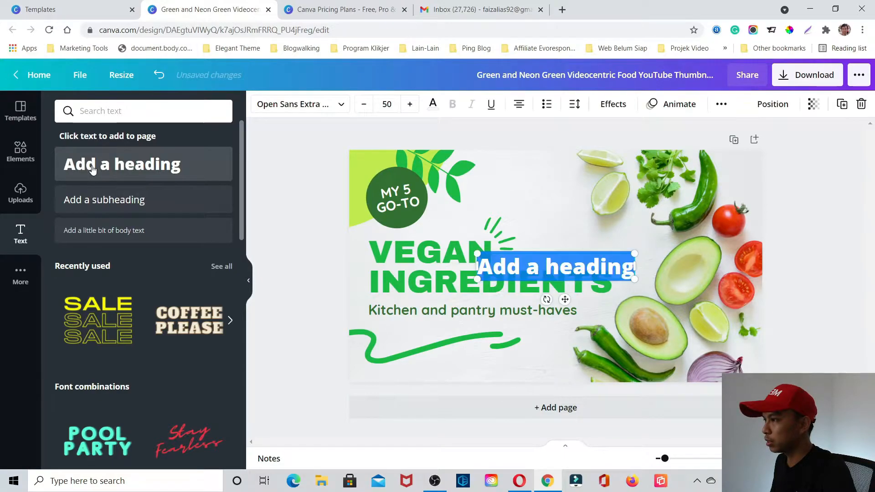
double_click(528, 216)
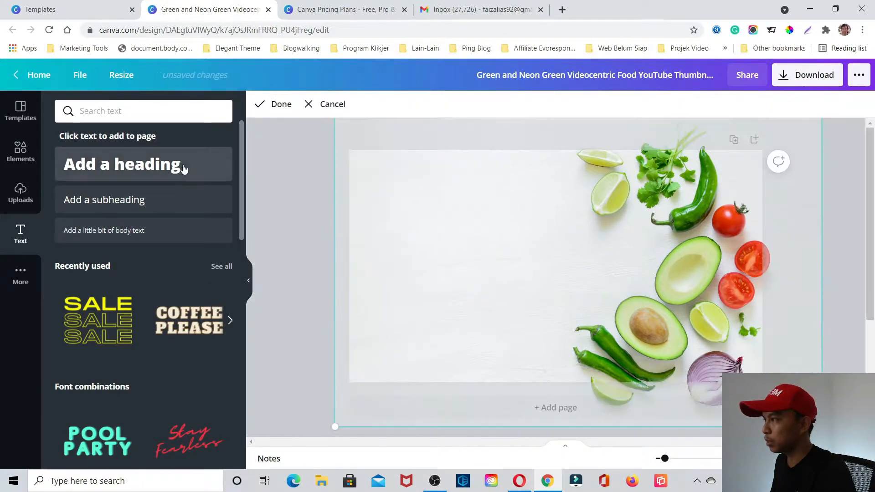
click(828, 285)
drag(547, 274, 521, 214)
double_click(521, 214)
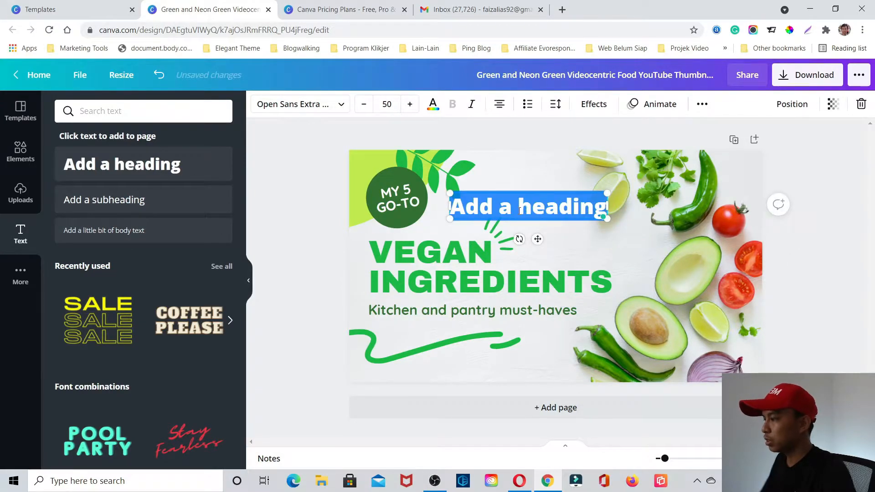
- Try replacing the new heading's wording with "Text" and "hsahha", and delete that heading from the thumbnail
text(Text)
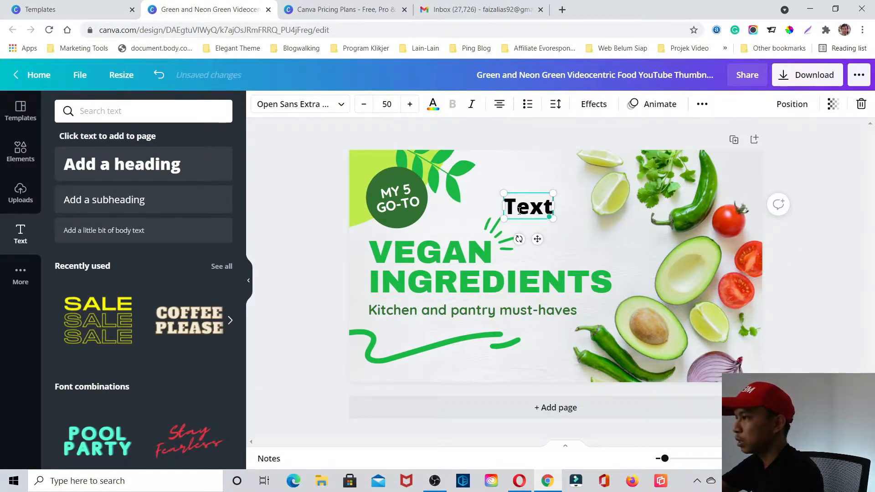
key(BackSpace)
key(BackSpace)
key(BackSpace)
key(BackSpace)
text(hsahha)
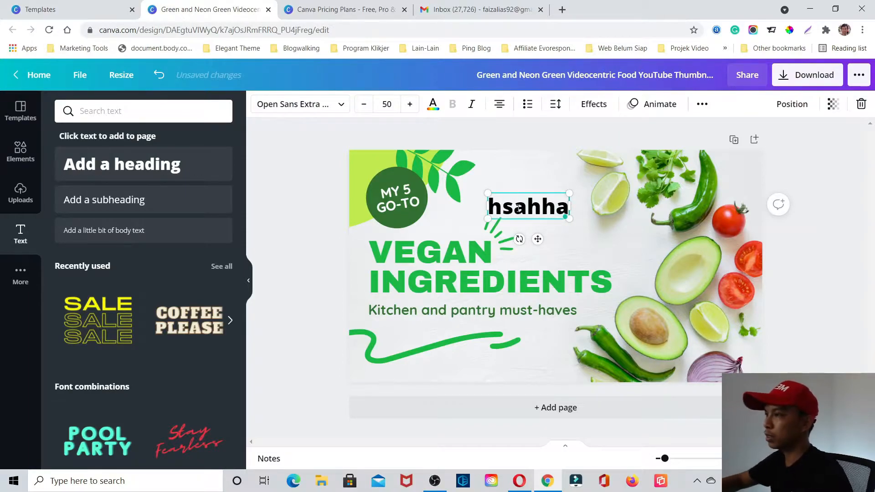
click(511, 176)
click(527, 210)
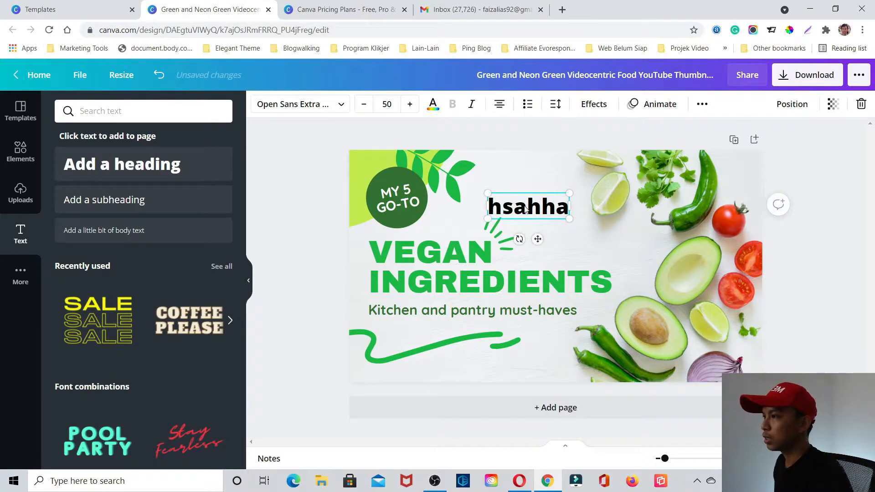
click(862, 105)
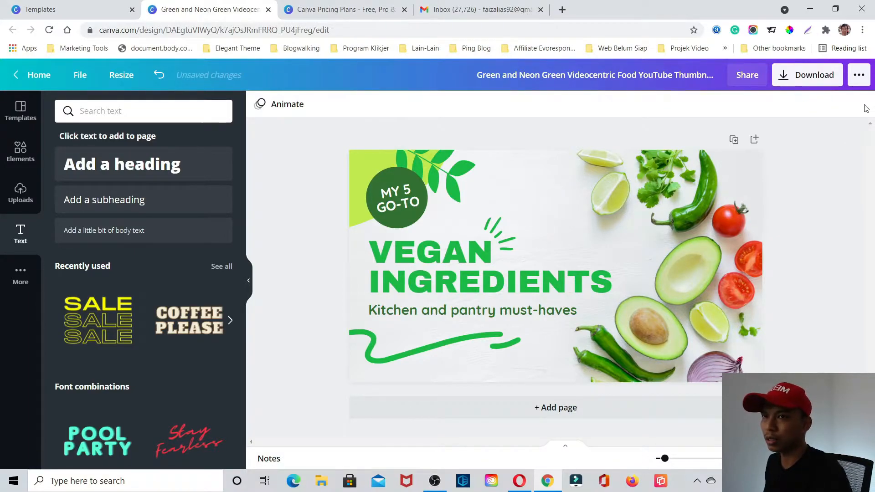
- Add another default heading and place it between the "MY 5 GO-TO" badge and the limes
click(173, 168)
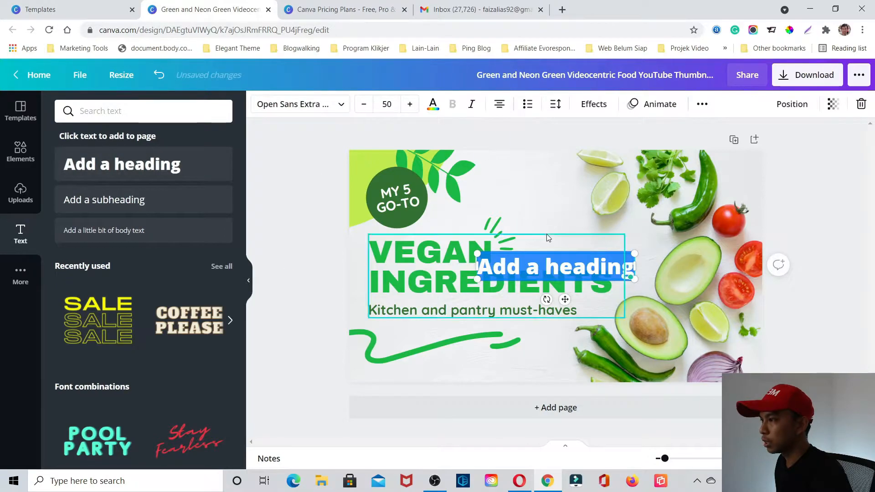
click(551, 268)
drag(564, 271, 539, 215)
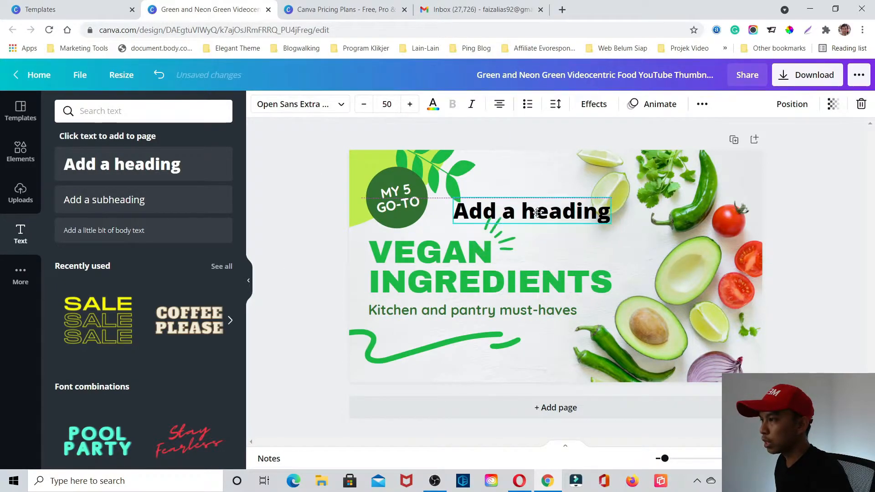
- Look through the fonts available for the "Add a heading" text and delete the heading
click(337, 104)
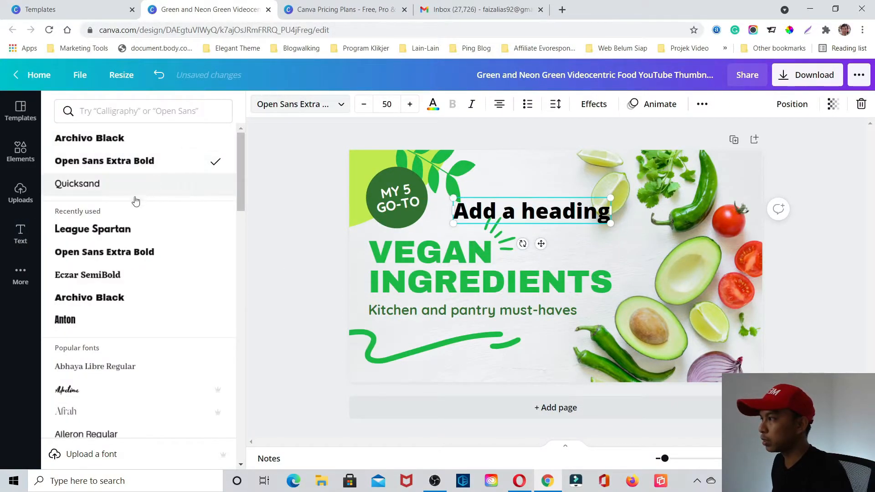
scroll(160, 230, down, 12)
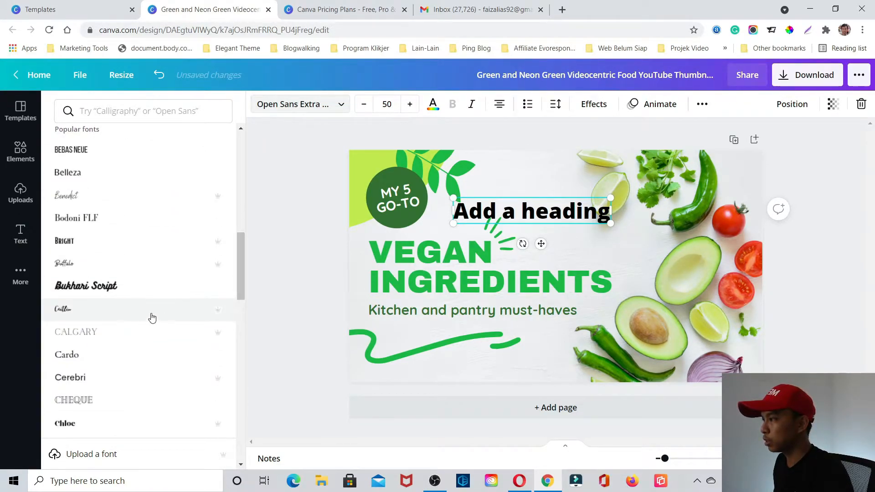
scroll(155, 330, down, 4)
scroll(150, 333, down, 5)
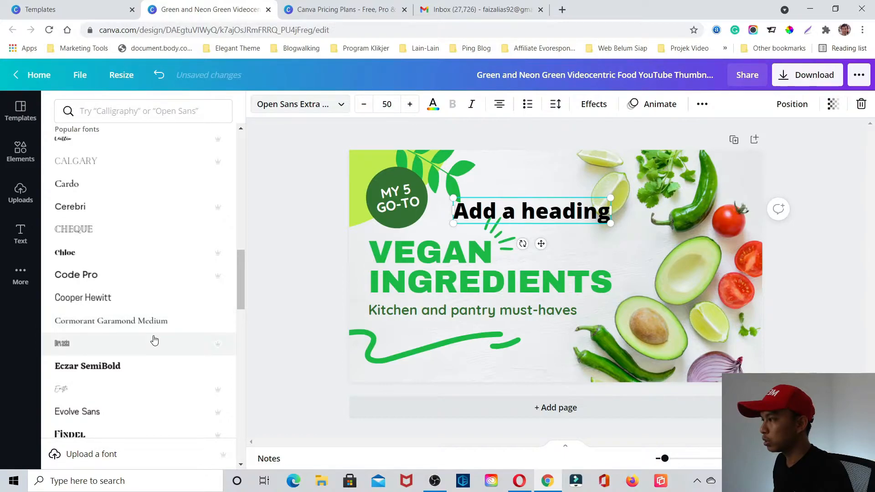
scroll(182, 346, down, 6)
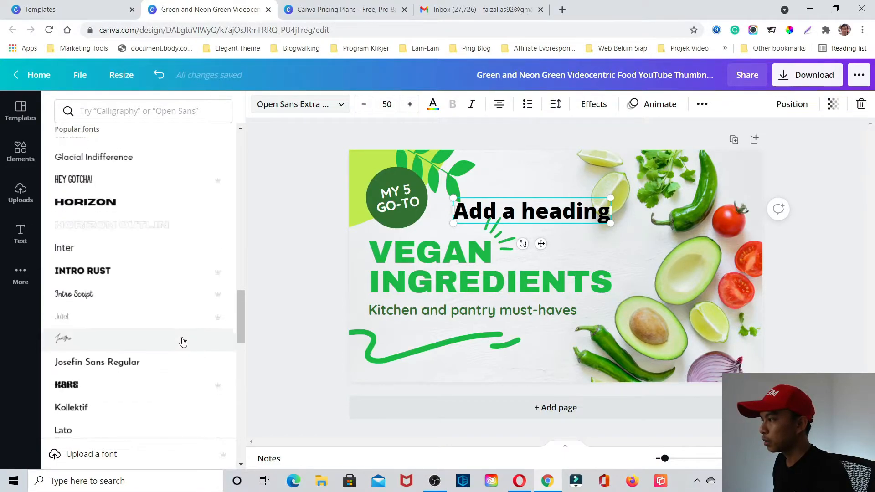
click(295, 283)
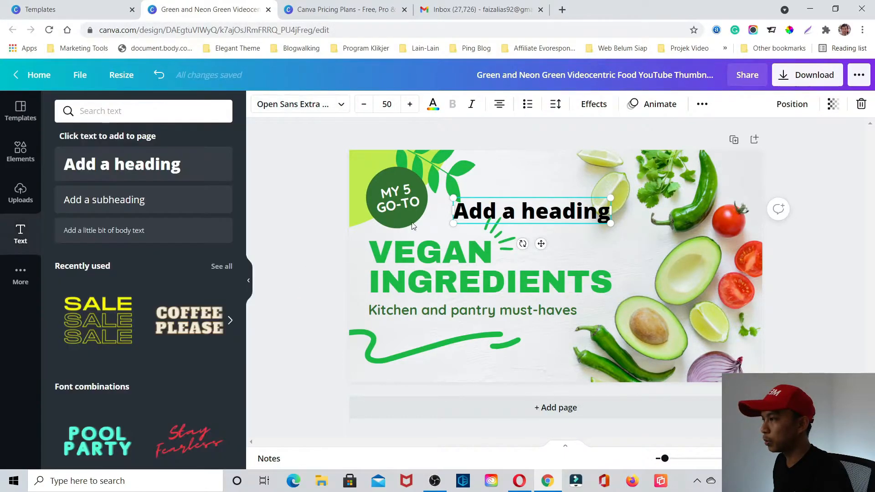
click(533, 197)
click(530, 209)
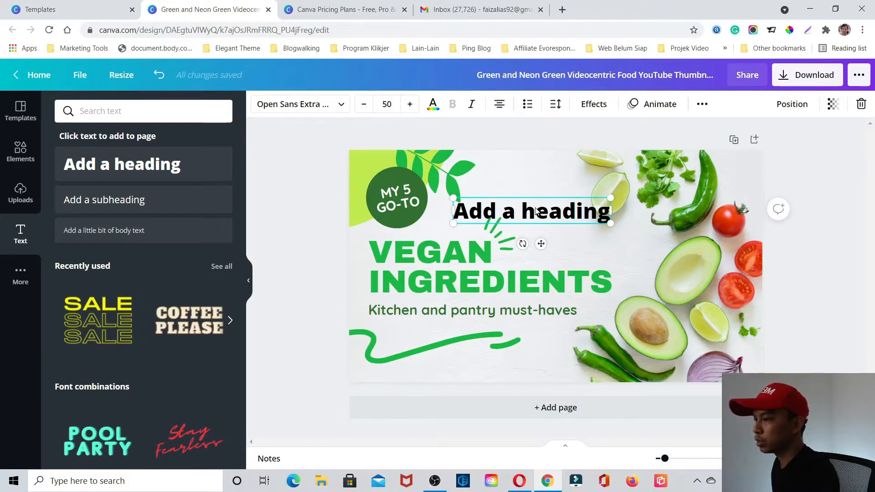
key(Delete)
- Look through the recently used text styles and the ready-made font combinations
scroll(160, 245, down, 1)
scroll(218, 237, down, 1)
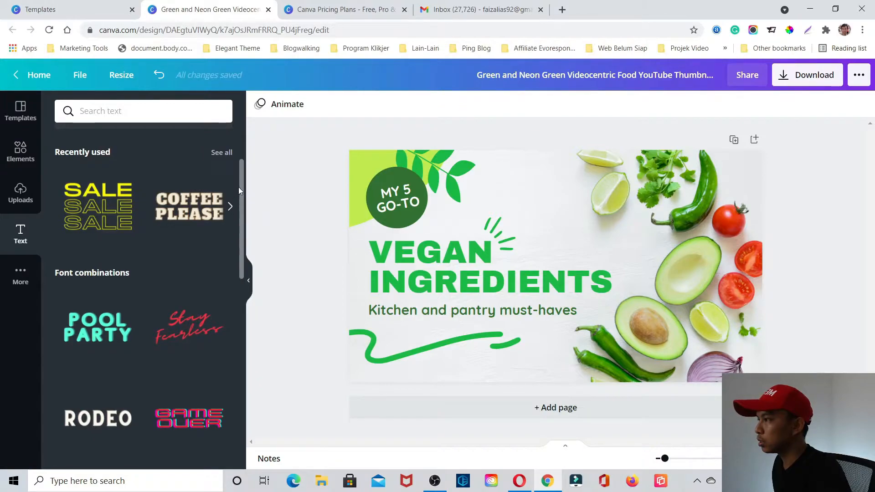
mouse_move(239, 181)
mouse_down()
mouse_move(239, 164)
mouse_move(239, 174)
mouse_up()
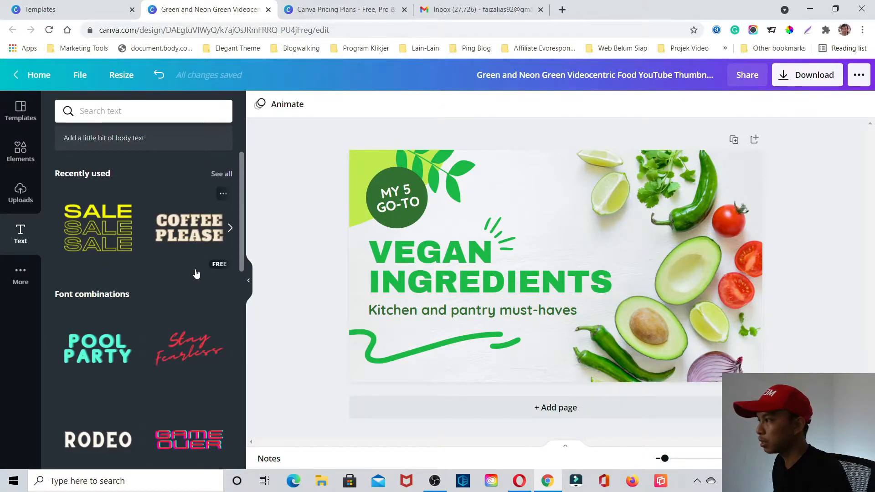
scroll(176, 277, down, 2)
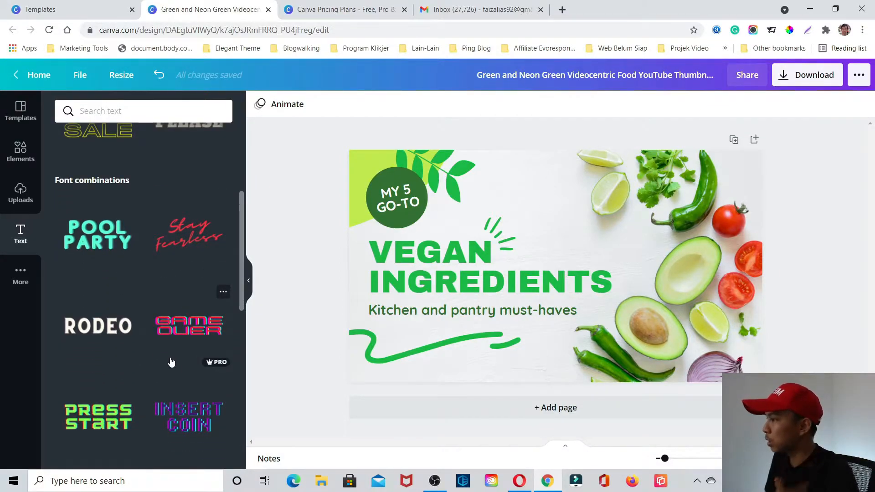
scroll(171, 362, down, 3)
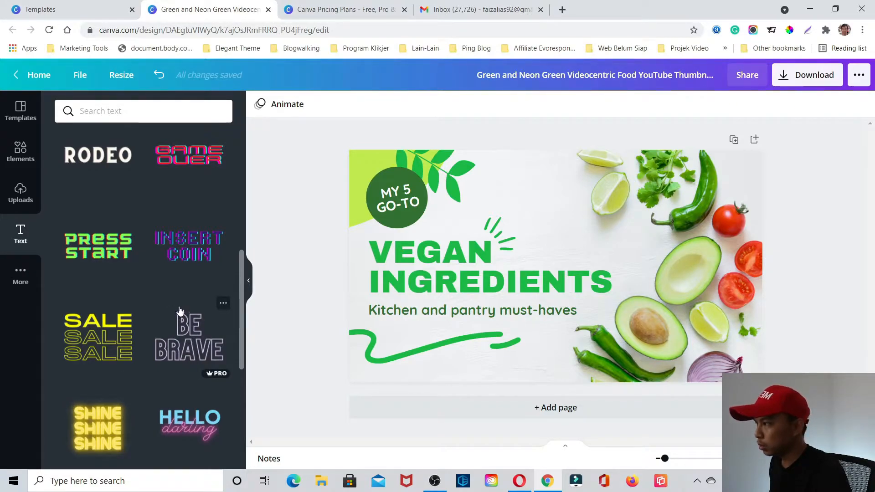
scroll(179, 320, down, 2)
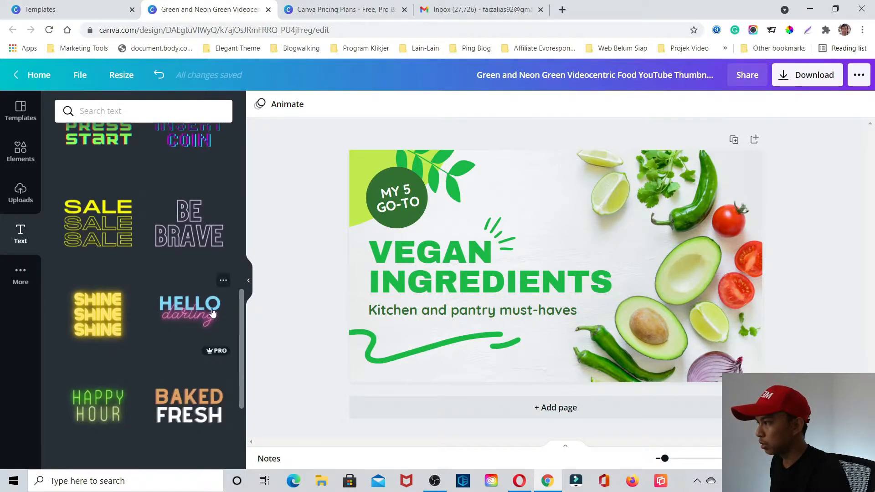
scroll(241, 319, down, 3)
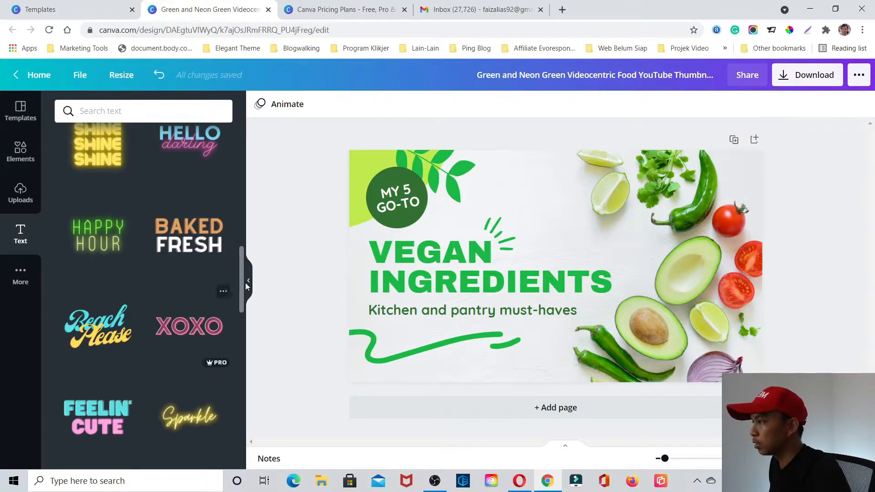
drag(242, 256, 239, 129)
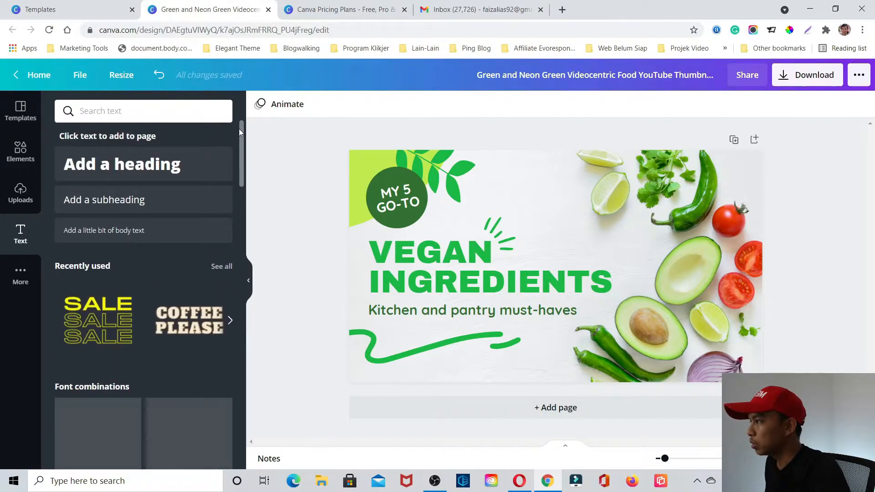
- Look through the additional Canva content types, apps and integrations
click(17, 271)
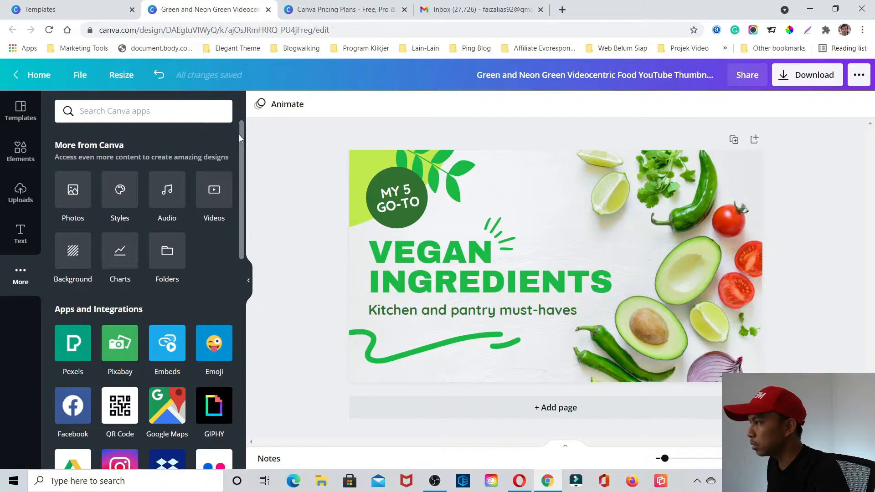
drag(242, 132, 236, 176)
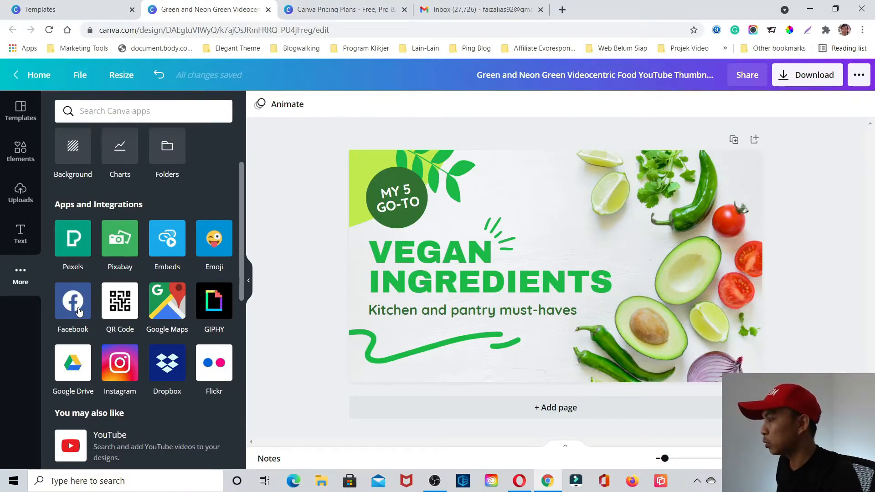
scroll(132, 328, down, 3)
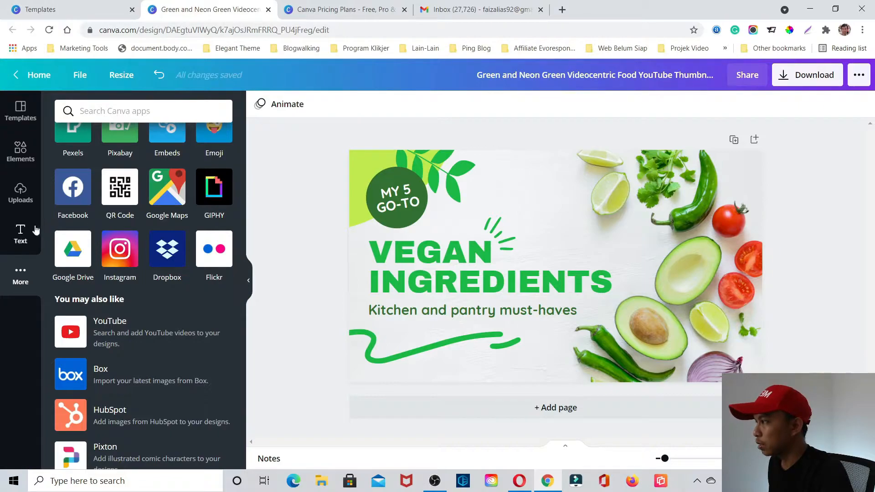
scroll(147, 184, up, 5)
- Replace the thumbnail's "VEGAN INGREDIENTS" title with "RAMUAN MAKANAN", one word per line
click(20, 112)
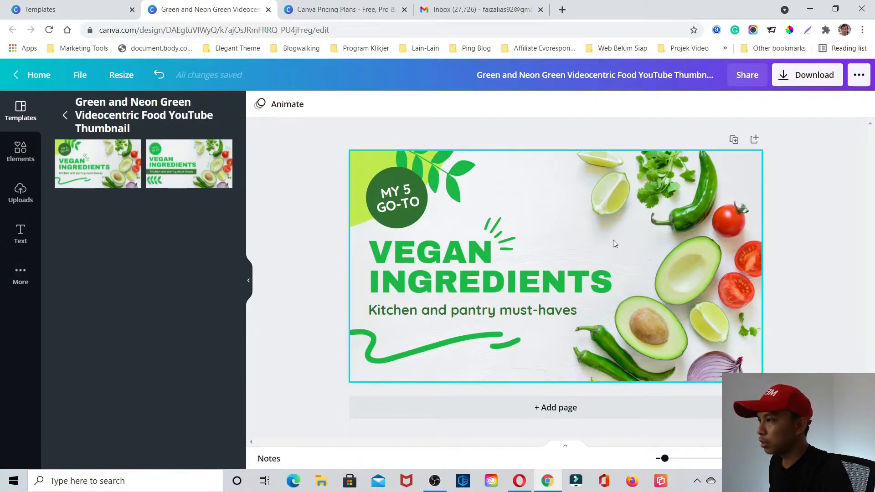
click(472, 270)
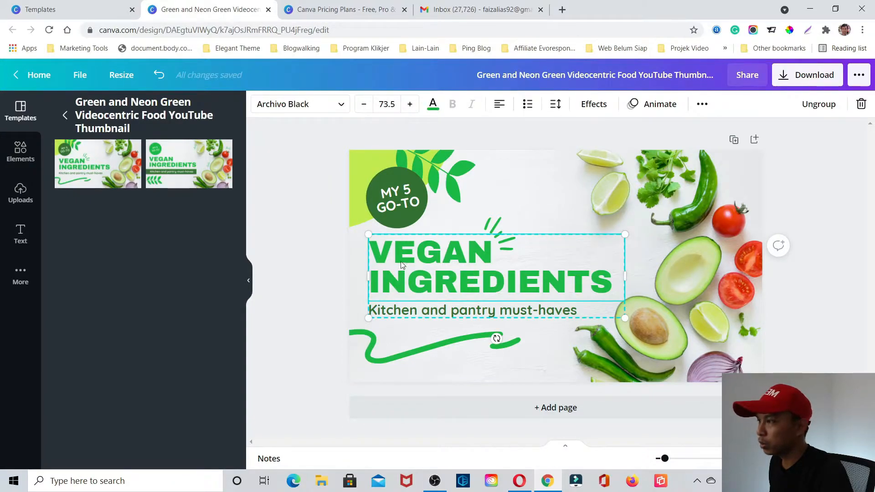
click(291, 256)
double_click(418, 247)
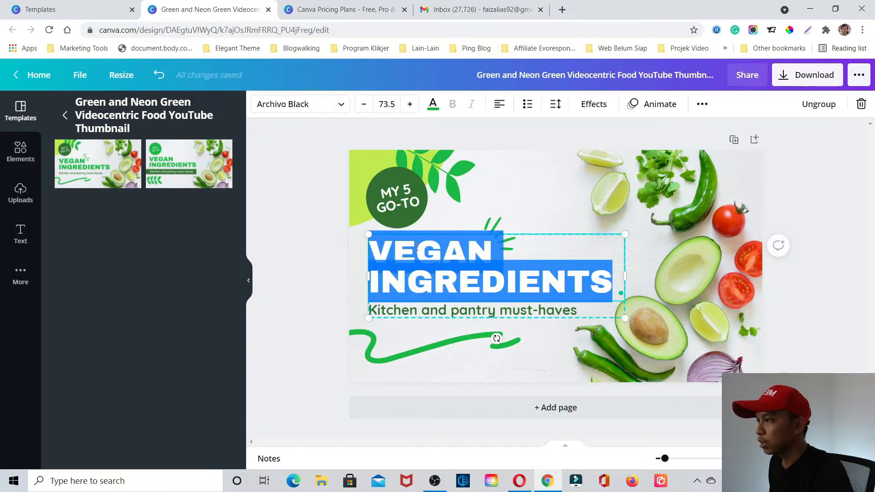
click(369, 250)
drag(370, 250, 612, 280)
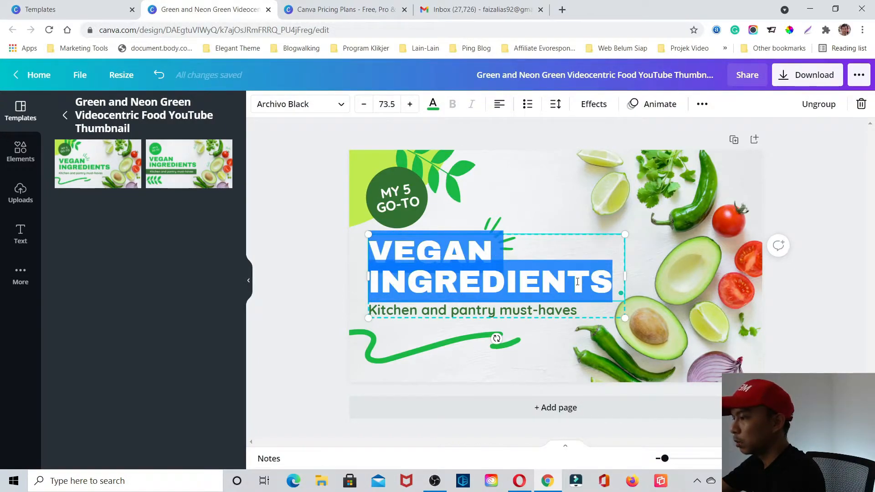
text(RAMUAN)
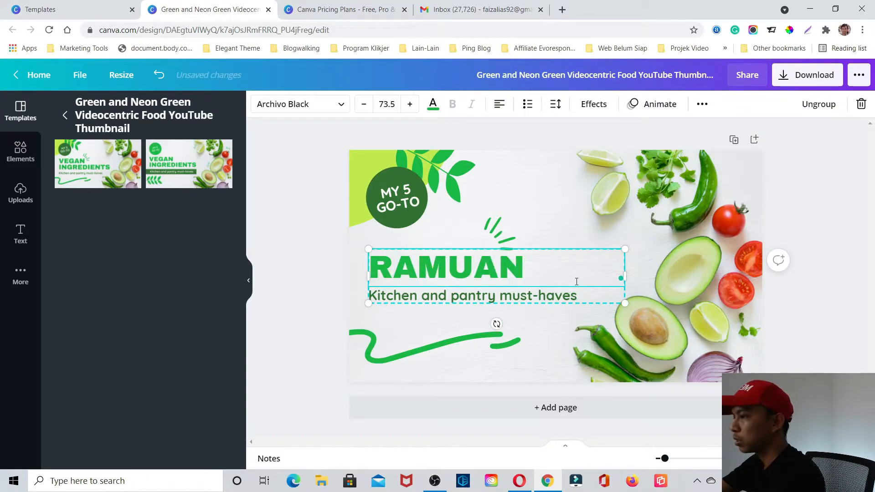
key(Return)
text(MAKANAN)
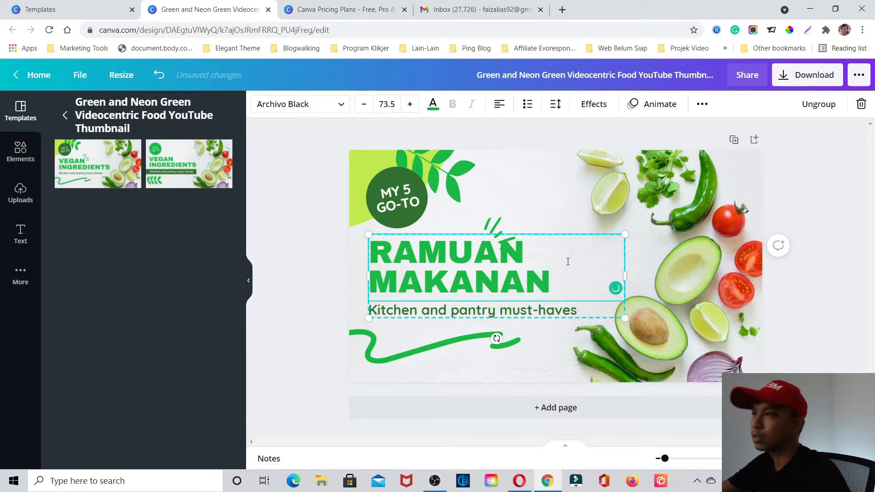
click(548, 122)
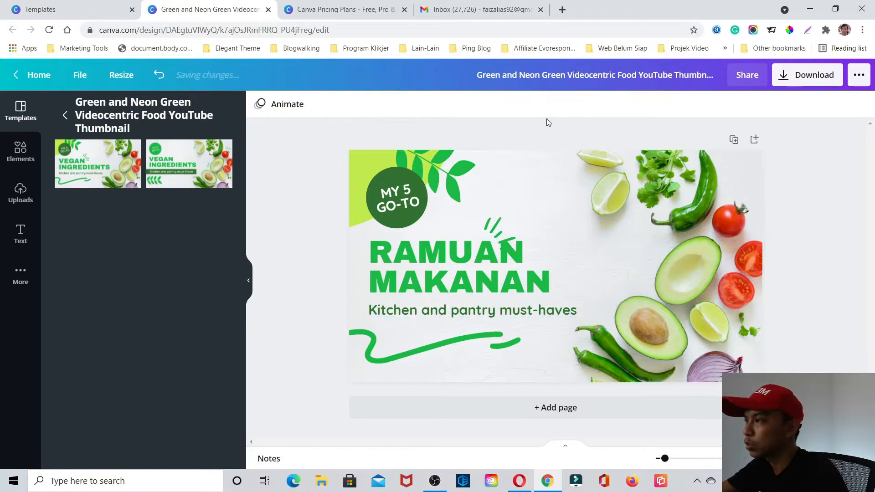
- Shift the vegetable background photo slightly up and to the left within its crop, and delete the photo from the page
double_click(646, 198)
mouse_move(716, 227)
mouse_down()
mouse_move(661, 225)
mouse_move(706, 220)
mouse_up()
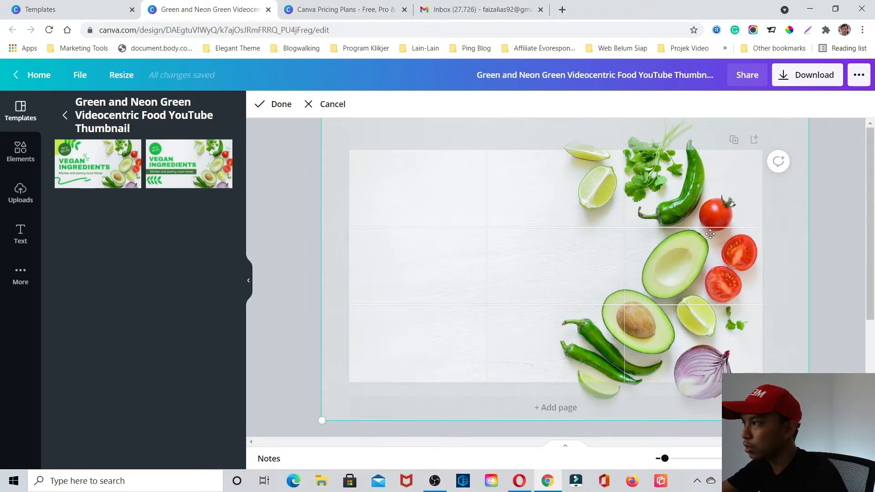
click(836, 210)
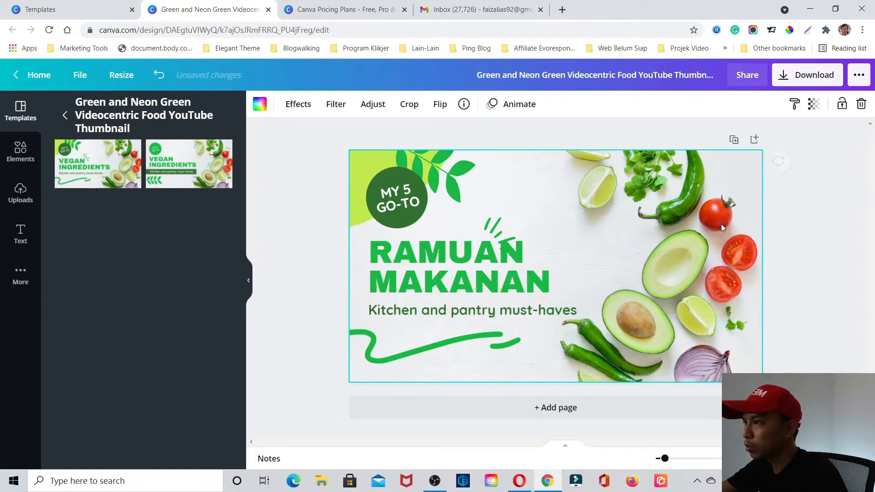
click(861, 104)
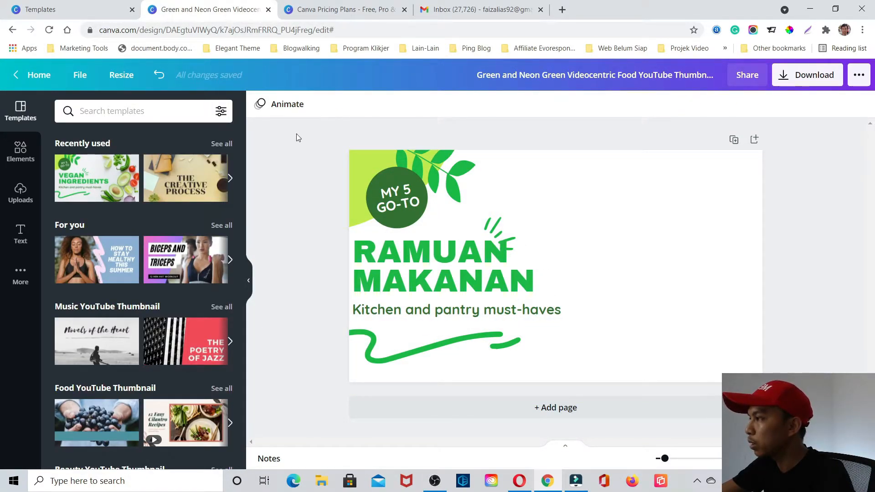
- Search the elements for "gradient" and make the pink-and-blue cloud image the full-page background
click(14, 155)
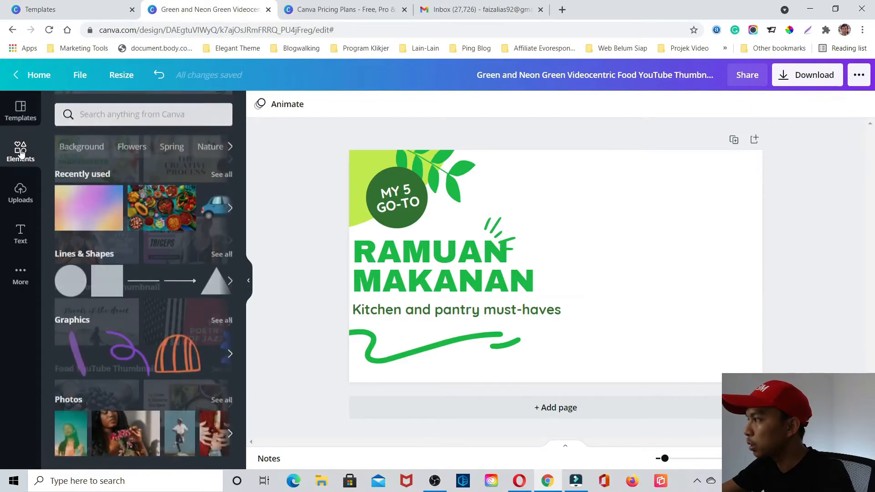
click(94, 112)
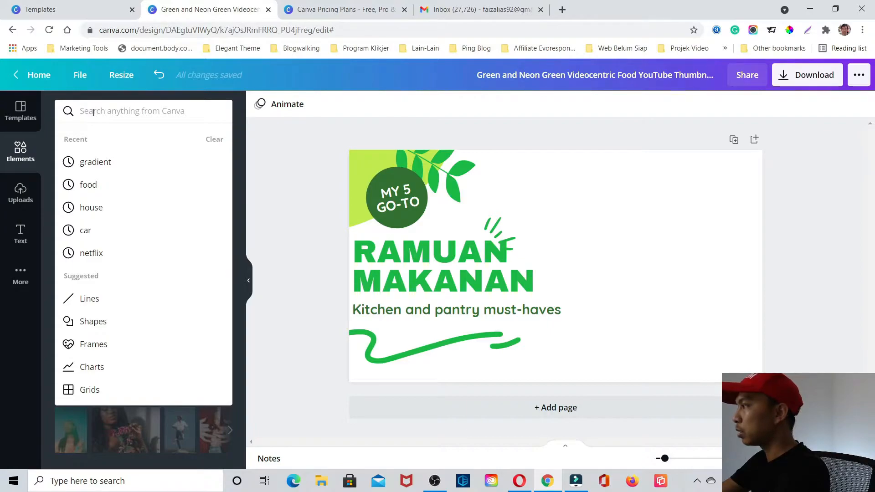
text(gra)
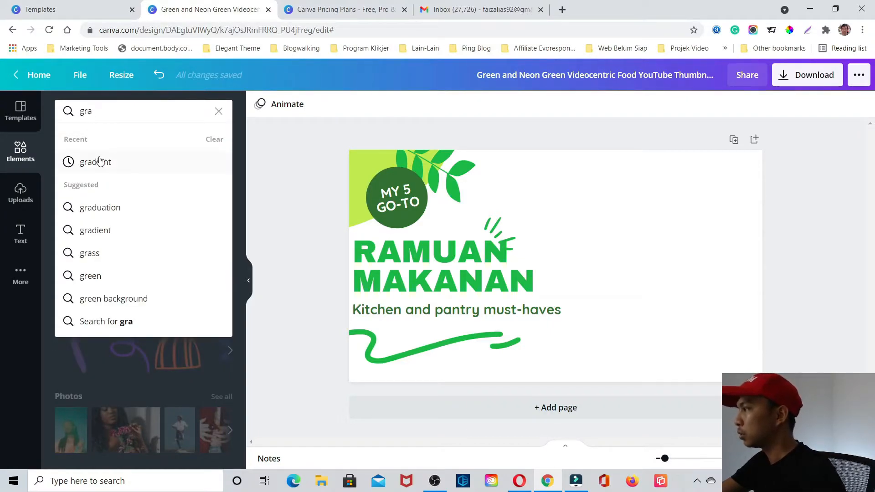
click(99, 162)
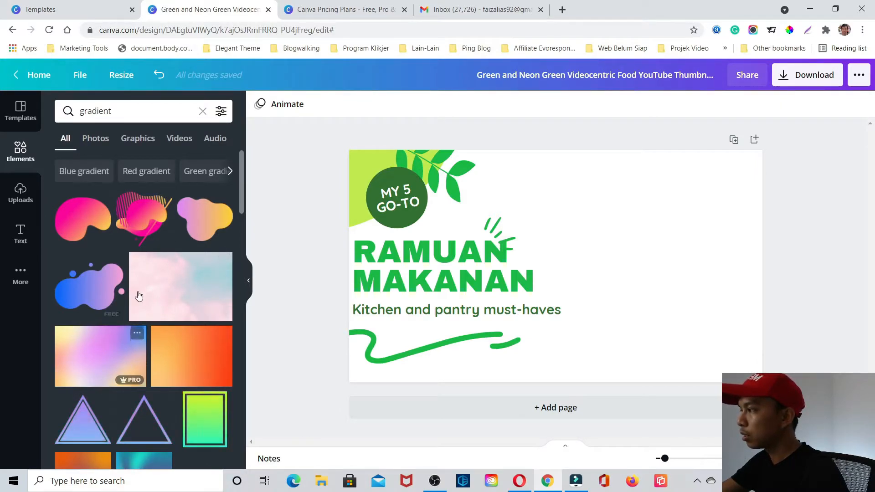
click(172, 275)
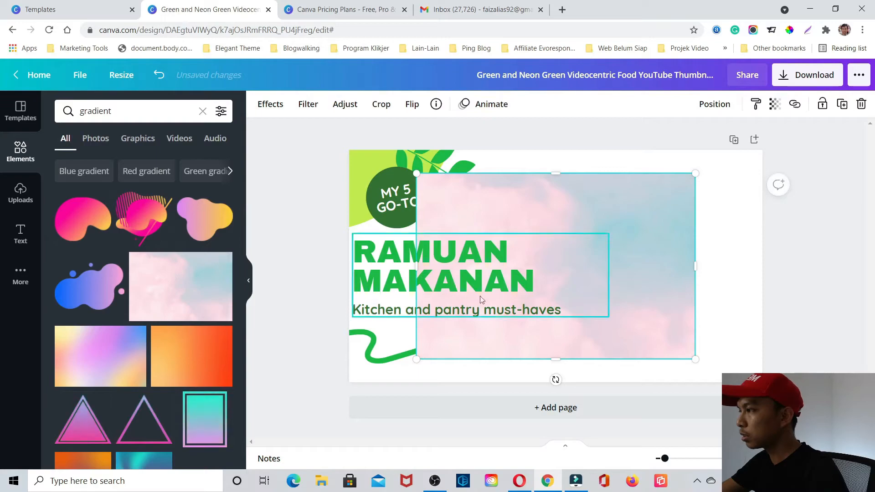
drag(631, 324, 568, 299)
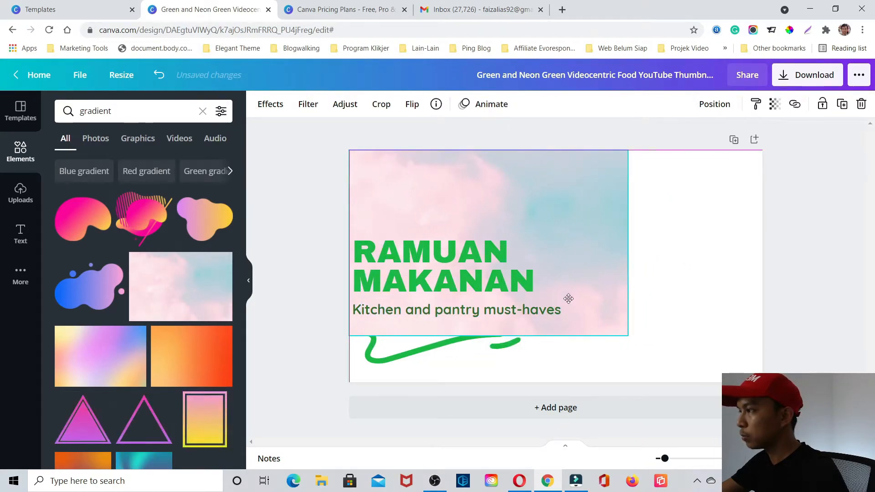
drag(628, 339, 763, 428)
click(807, 345)
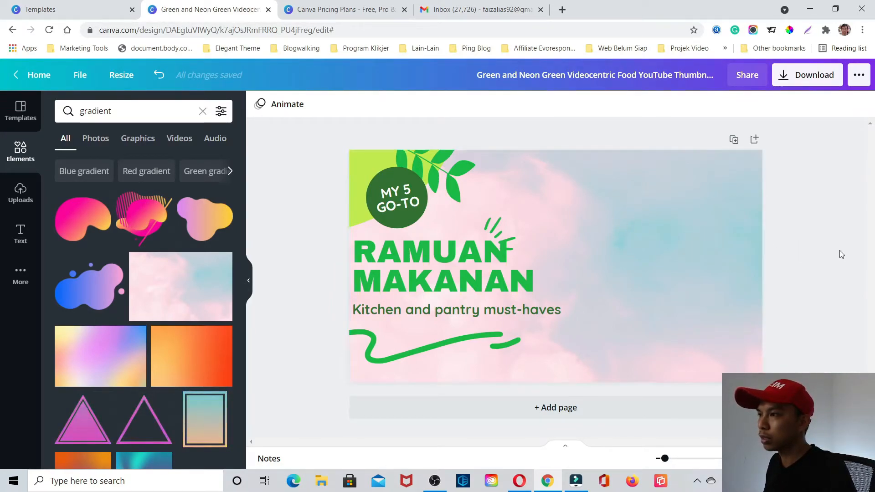
- Delete the pink-and-blue cloud background from the page
click(723, 237)
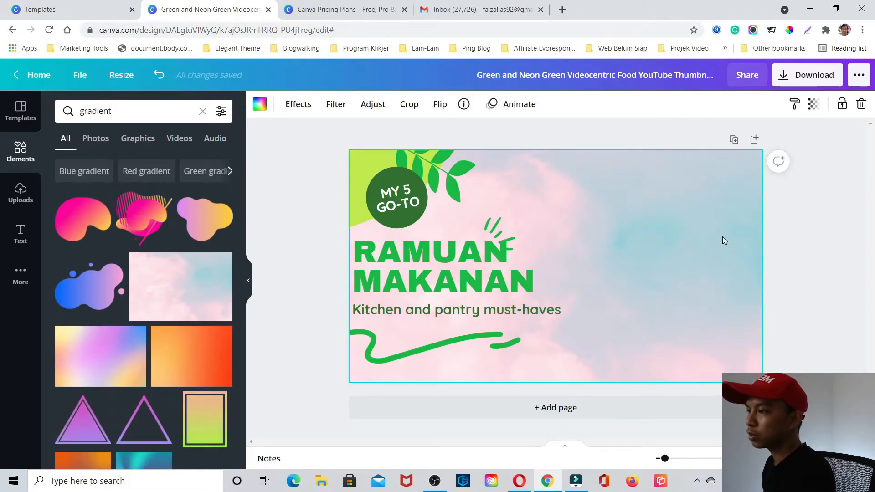
key(Delete)
click(786, 228)
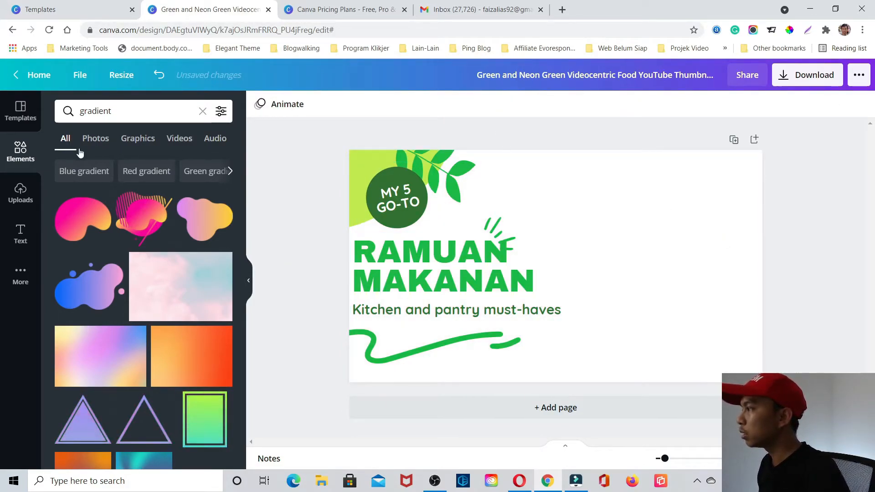
- Search the elements for "food" and place the photo of colourful dishes on a turquoise table at the page's upper-left corner
click(203, 112)
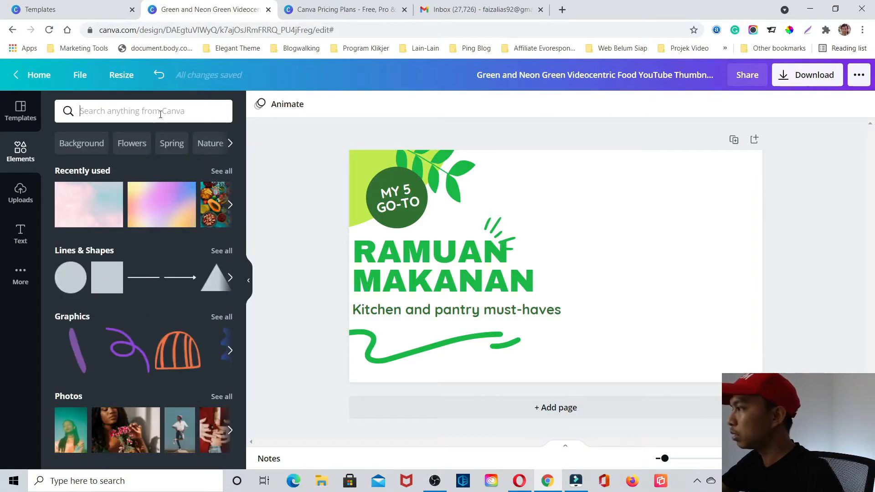
text(food)
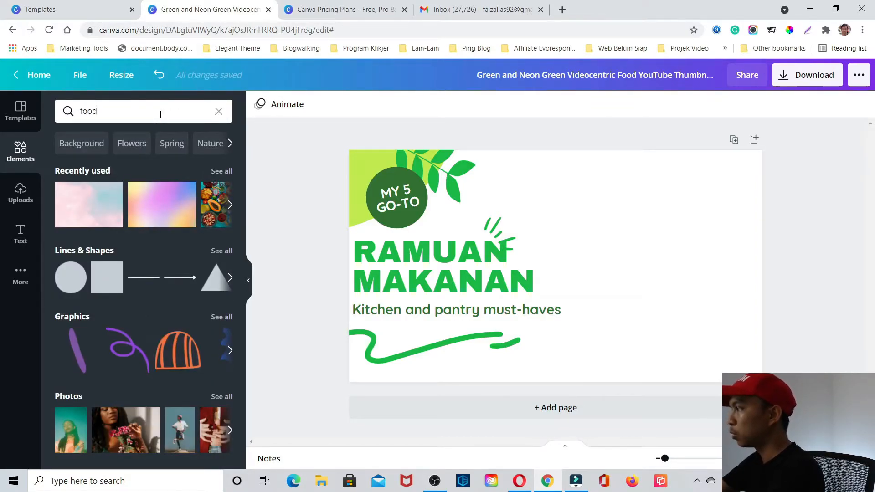
key(Return)
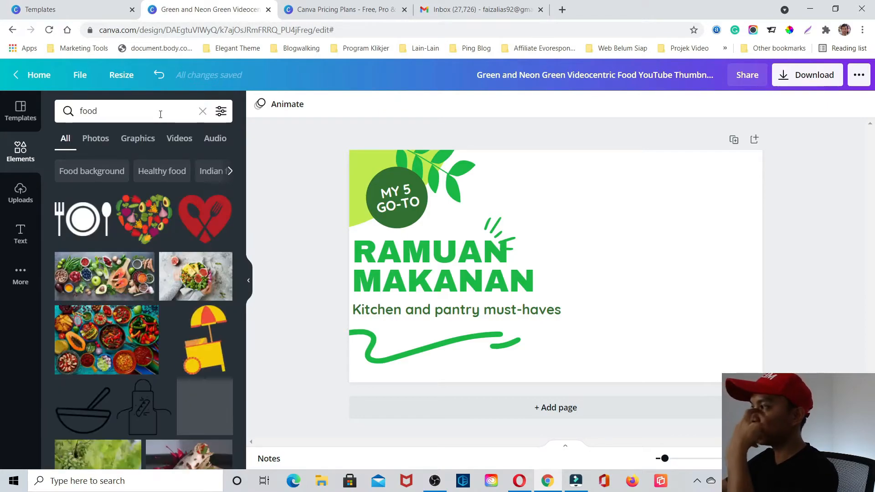
click(110, 337)
drag(647, 288, 577, 277)
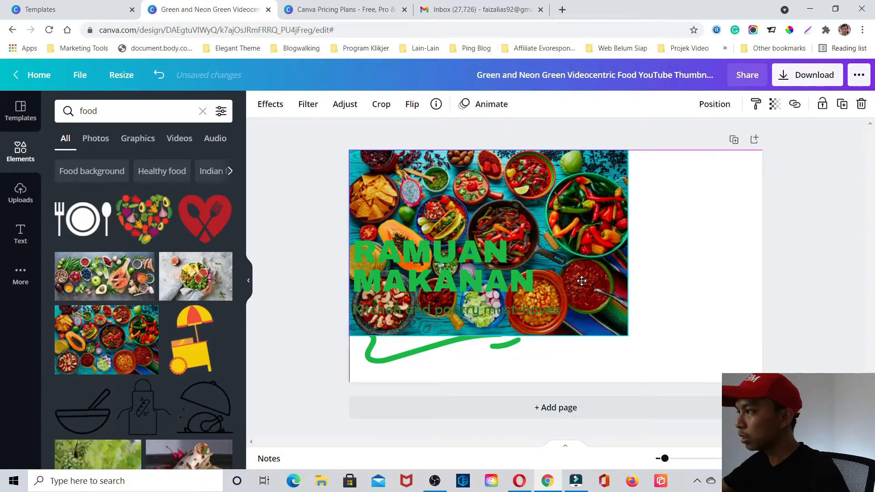
- Enlarge the colourful dishes photo to the full page height and set its blur to 49
drag(628, 333, 697, 384)
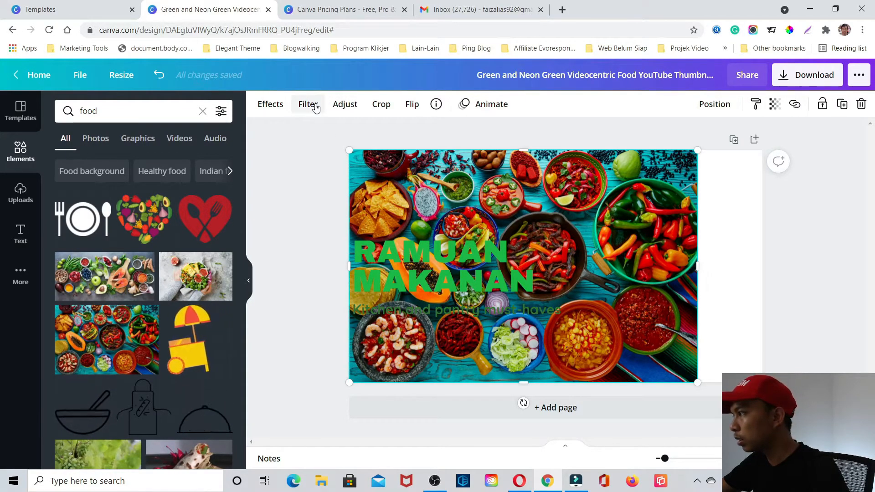
click(345, 105)
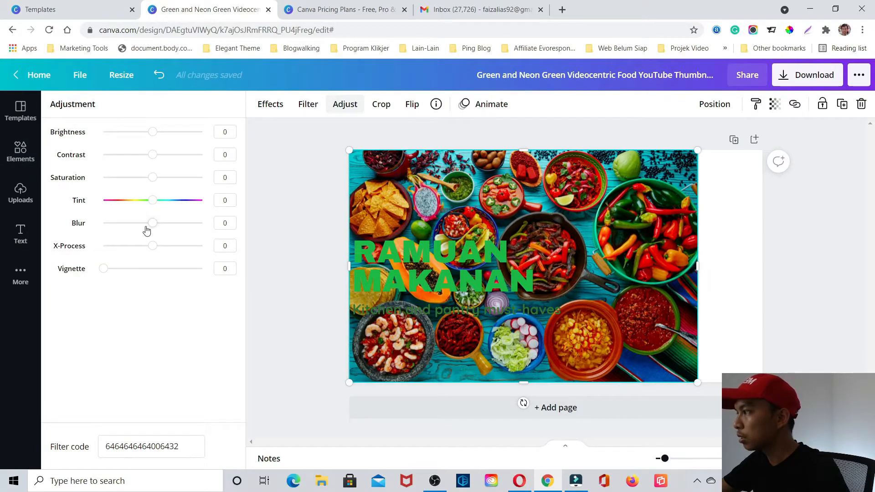
drag(154, 230, 178, 229)
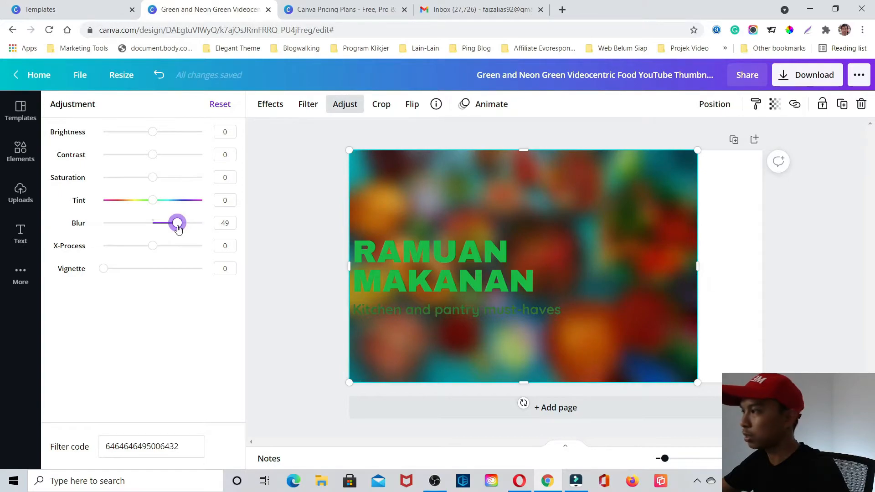
- Try the Hollow text effect on the "RAMUAN MAKANAN" title and switch it to the Splice effect
click(420, 253)
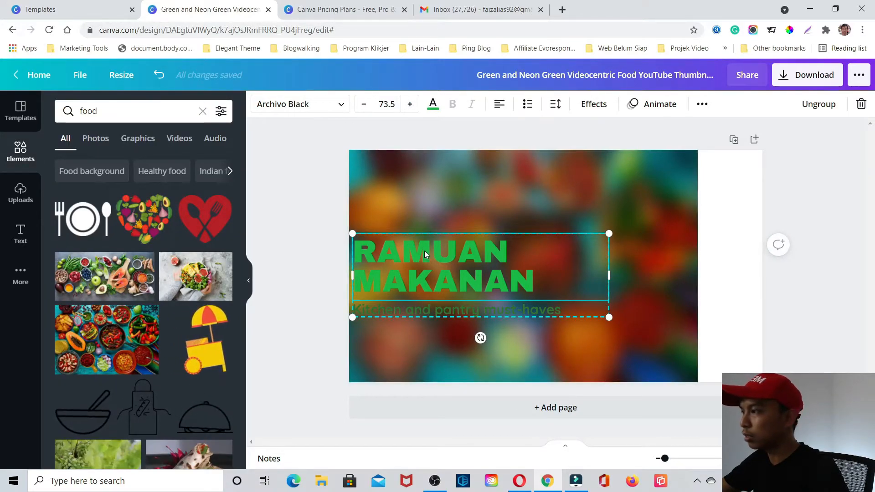
click(606, 109)
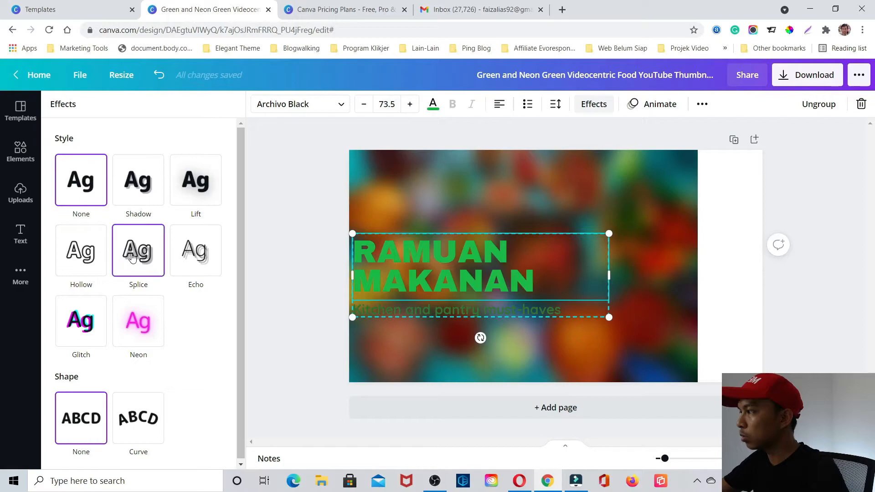
click(80, 257)
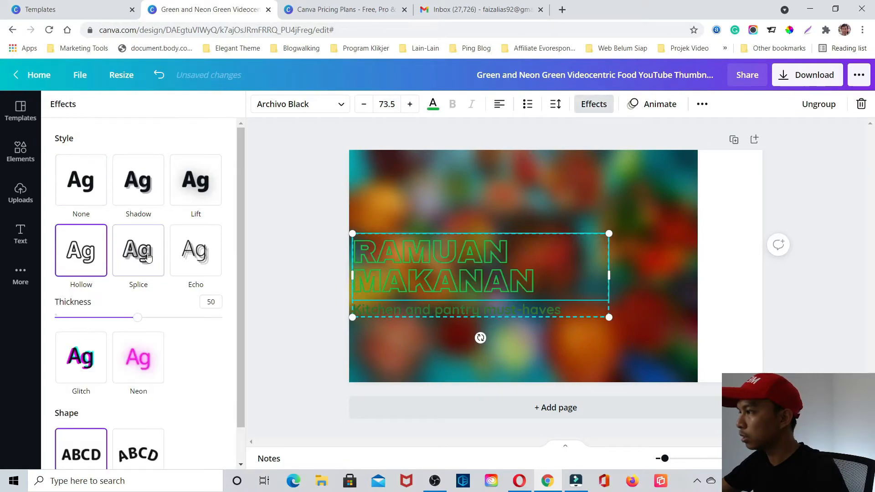
click(148, 257)
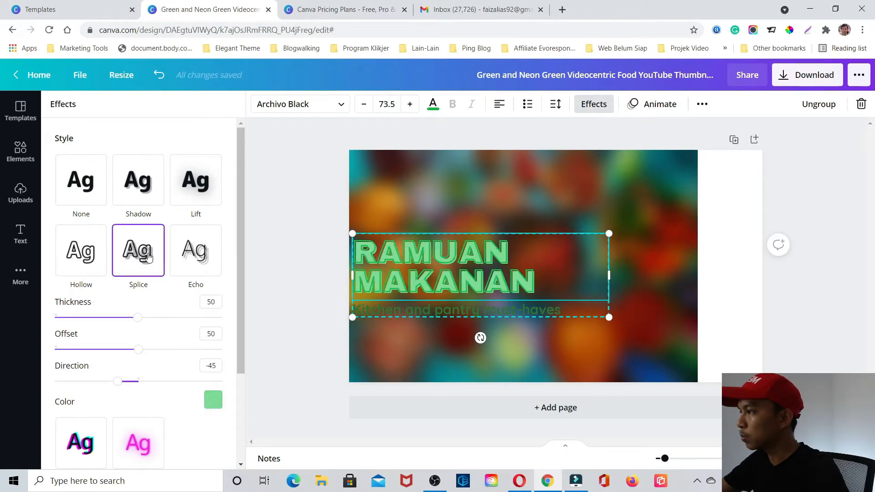
scroll(172, 272, down, 2)
scroll(162, 247, up, 1)
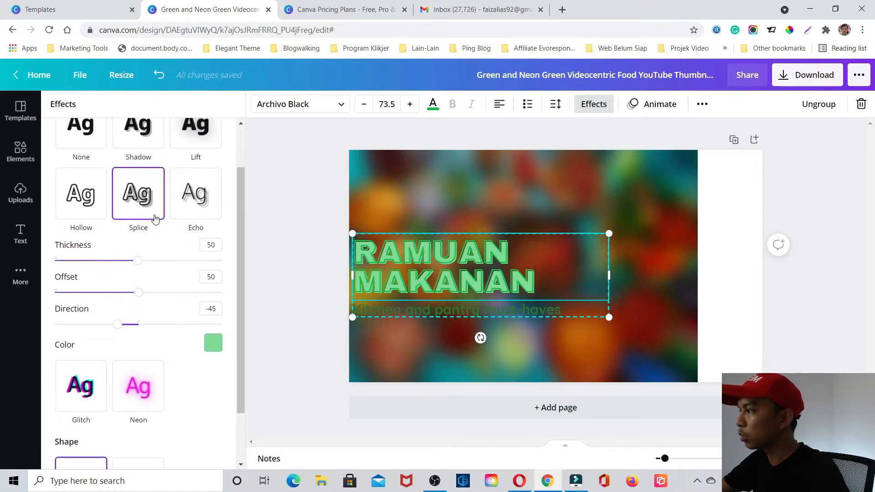
- Try black, blue and pink as the title's Splice effect colour and settle on yellow from the default colours
click(214, 343)
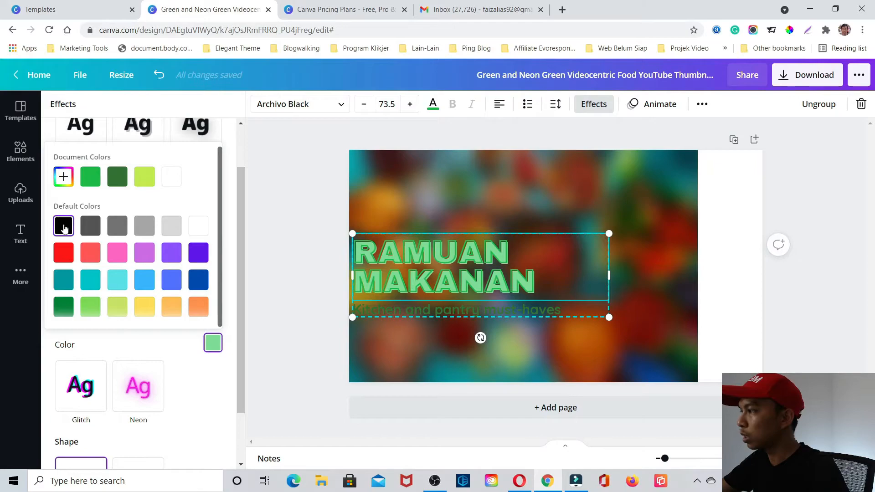
click(64, 228)
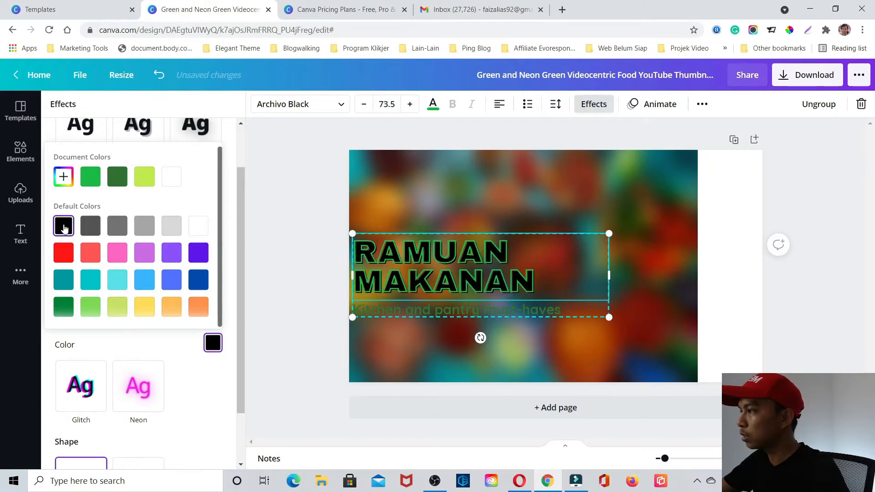
click(172, 280)
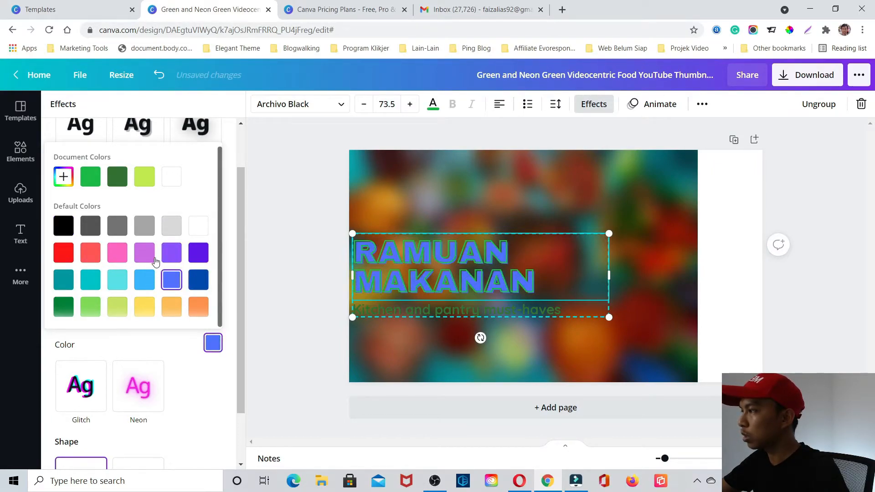
click(118, 254)
click(145, 308)
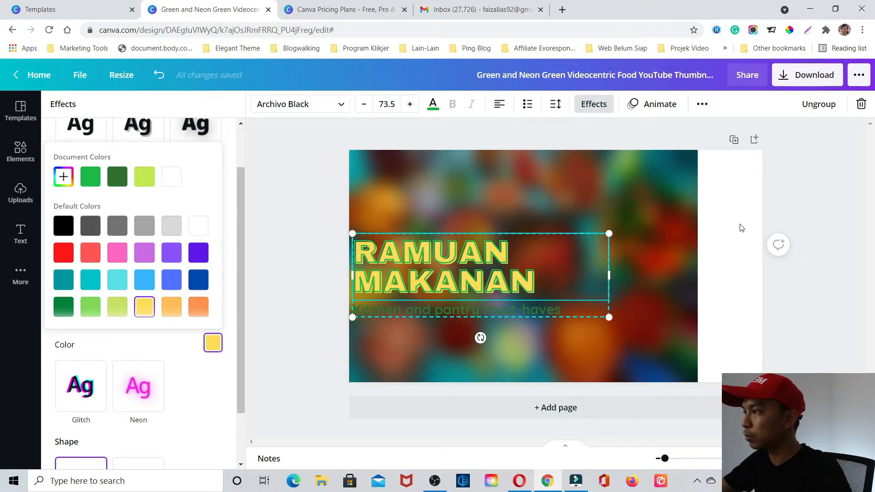
- Undo the title's Splice effect and the food photo edits back until the photo is off the page
click(741, 228)
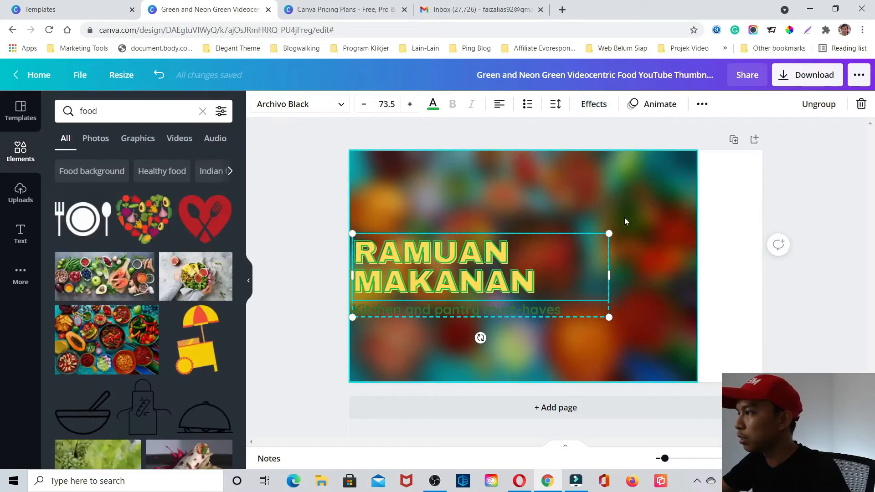
click(485, 213)
click(474, 262)
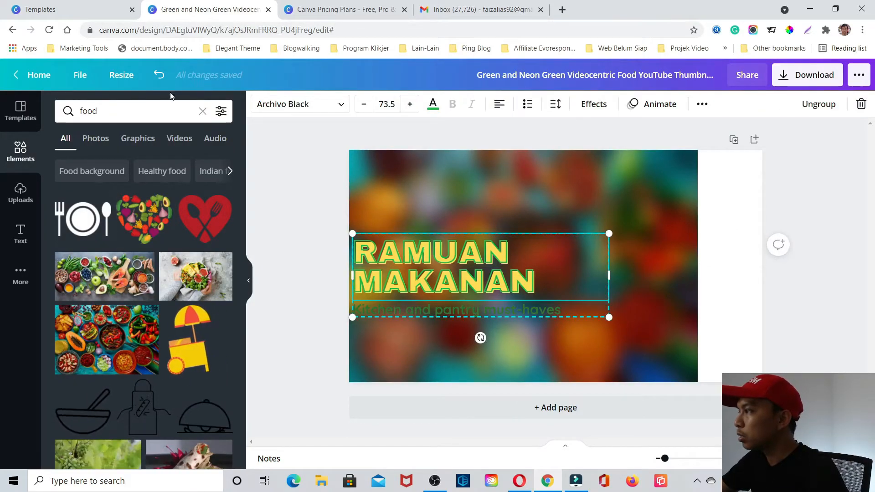
click(157, 76)
click(157, 75)
click(158, 75)
click(157, 76)
click(158, 75)
click(157, 76)
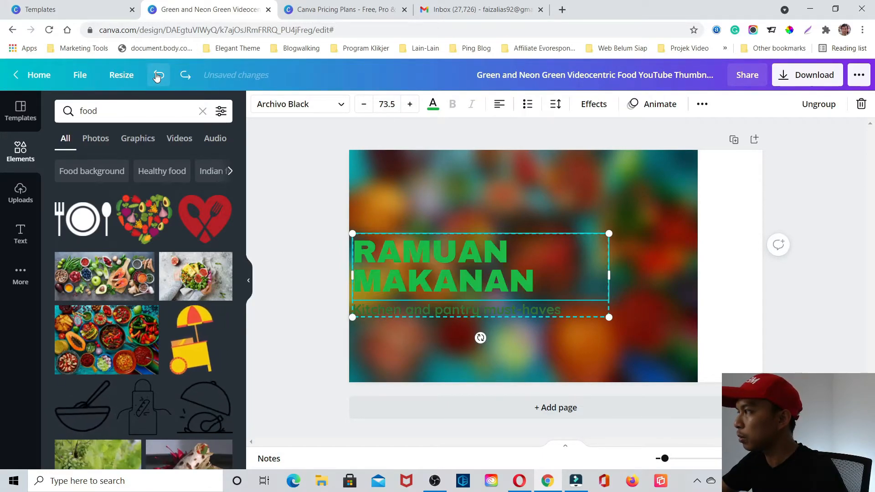
click(157, 75)
click(157, 75)
click(157, 75)
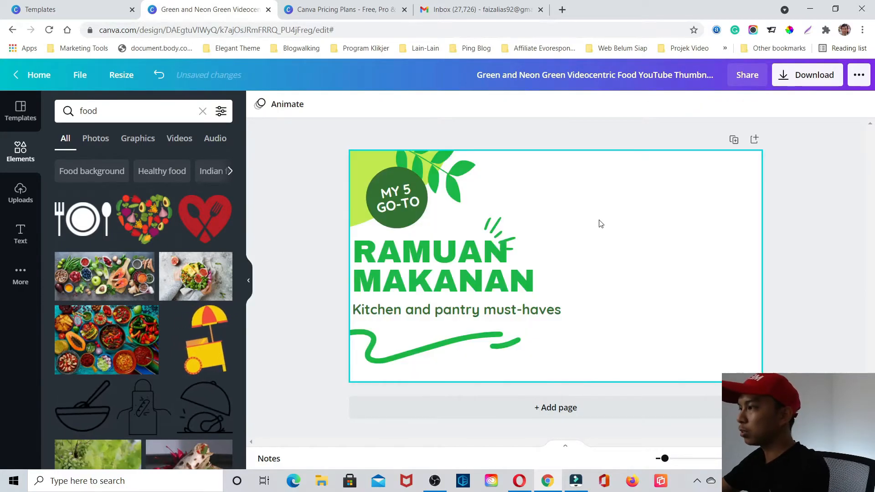
- Place the uploaded photo of the man in headphones with hand on chin on the page and enlarge it to cover the whole page
click(18, 191)
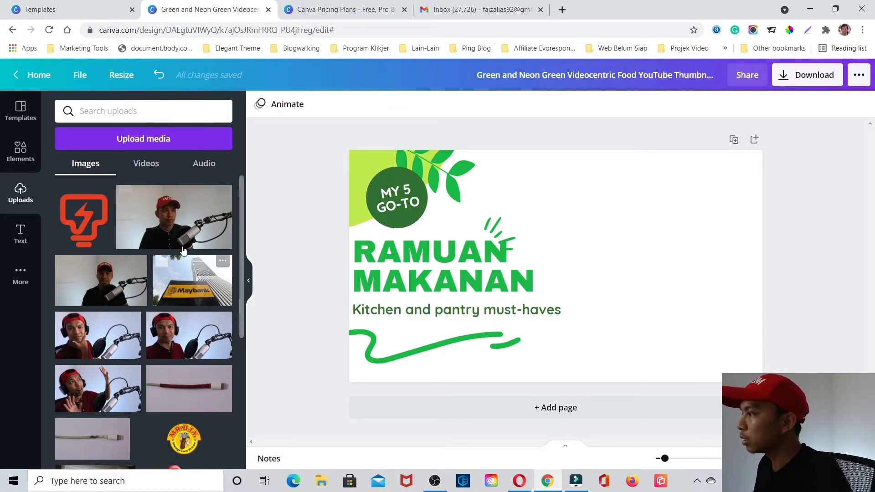
click(94, 341)
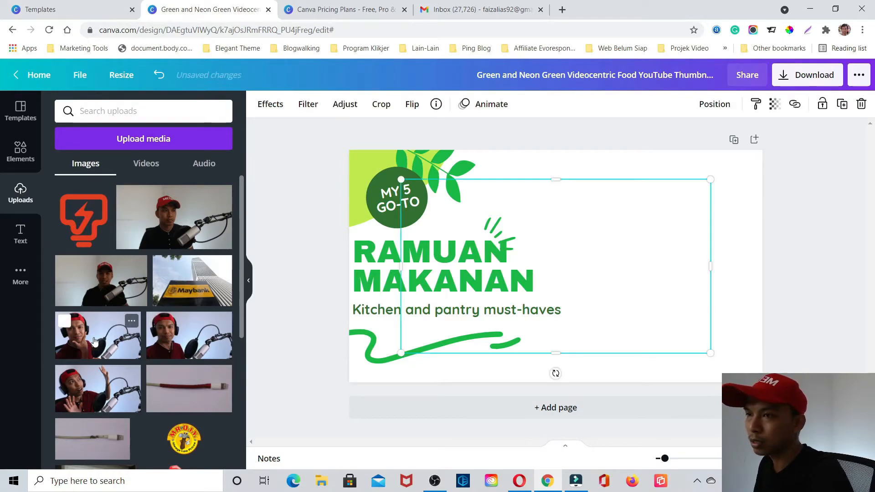
drag(649, 328, 597, 296)
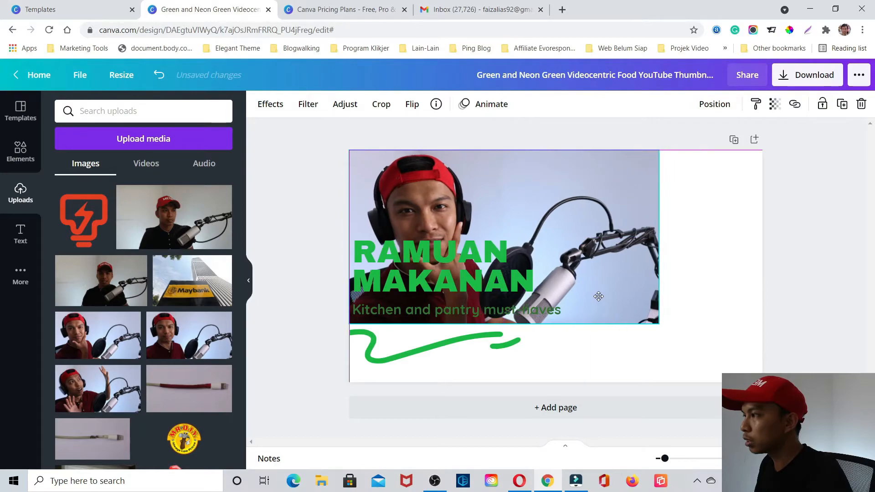
drag(658, 325, 762, 372)
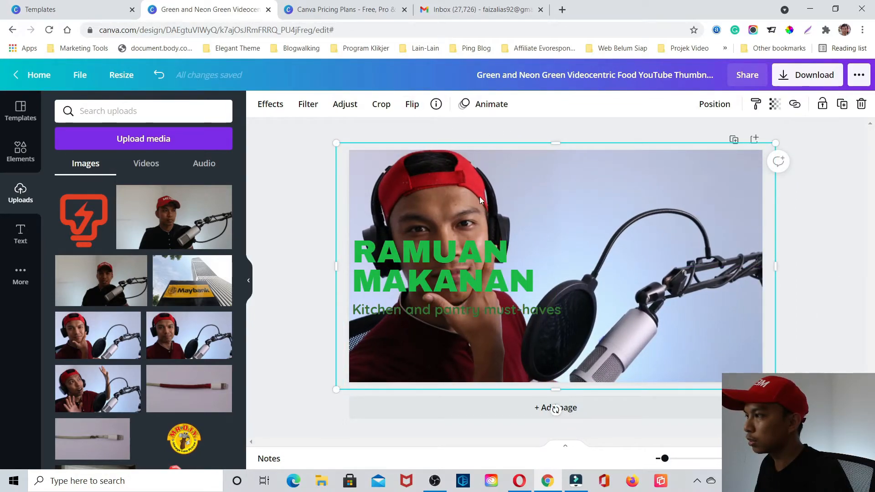
- Flip the uploaded portrait photo horizontally and remove its background with the Background Remover
click(412, 104)
click(442, 135)
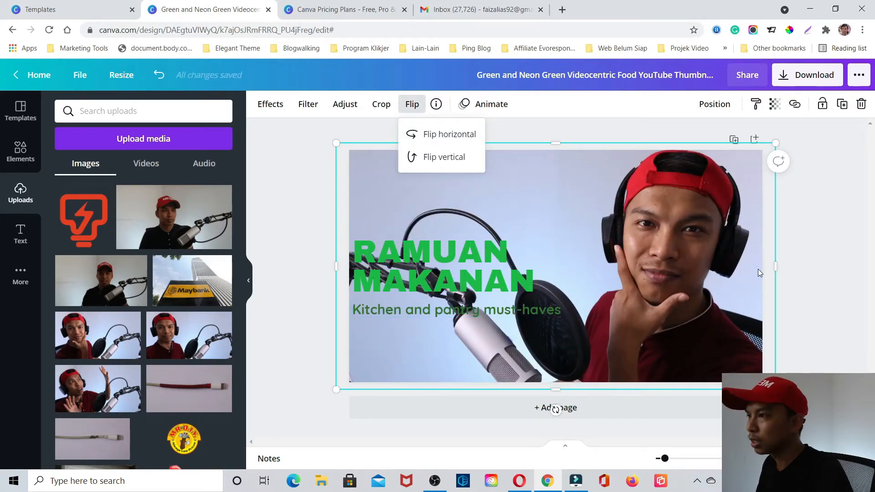
click(546, 107)
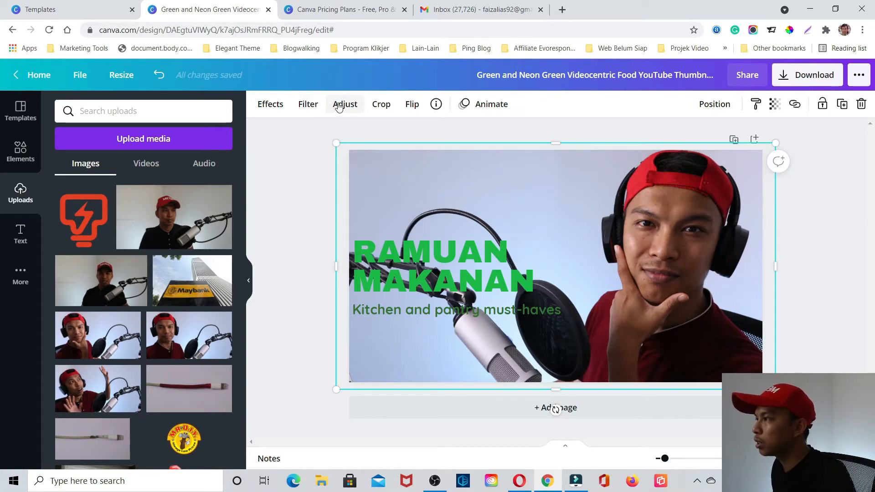
click(263, 105)
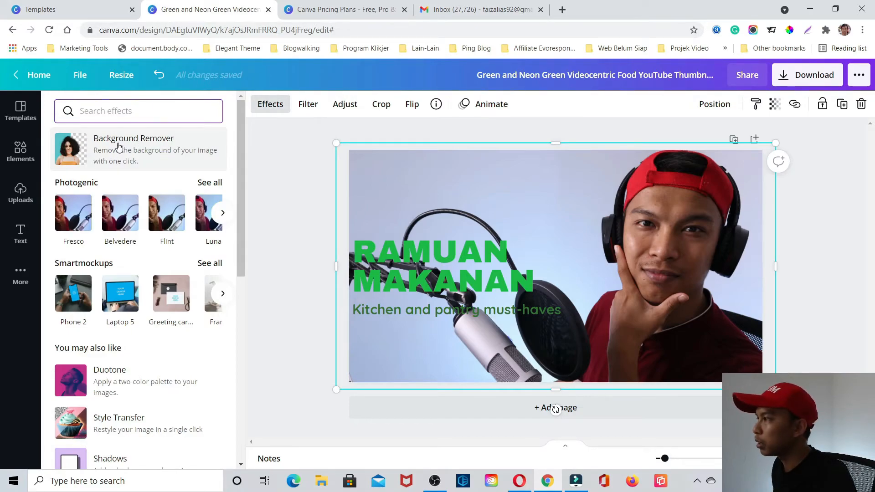
click(139, 150)
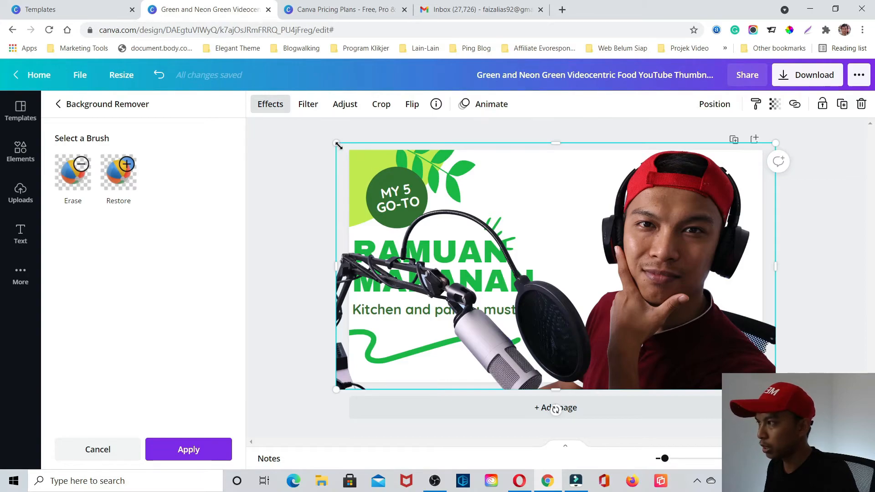
- Shrink the cut-out portrait slightly and align it with the page's bottom edge on the right side
drag(337, 144, 382, 169)
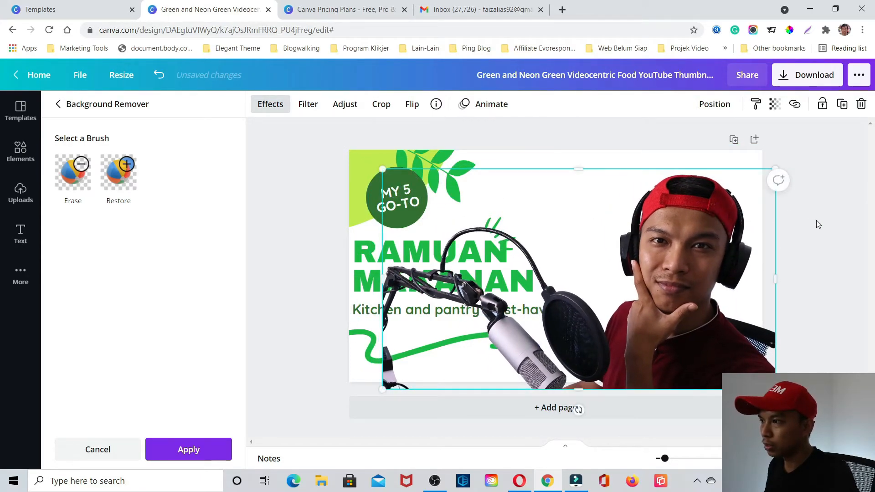
click(818, 224)
drag(722, 306, 721, 296)
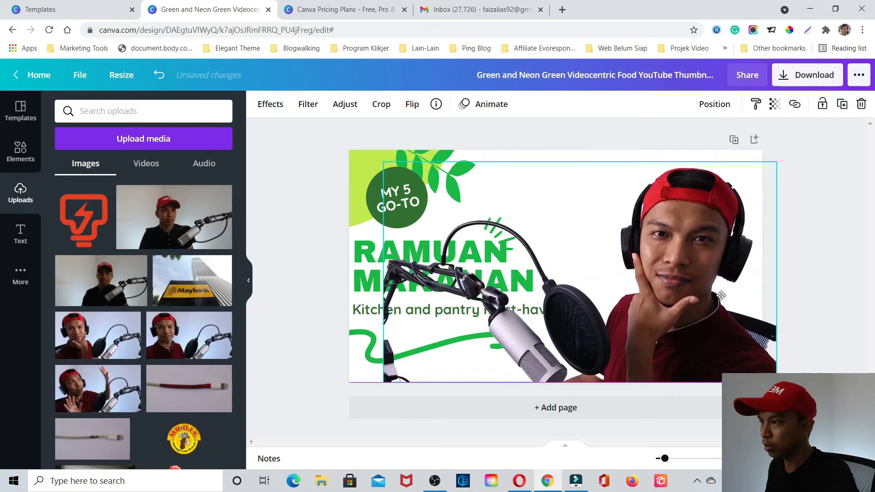
click(836, 273)
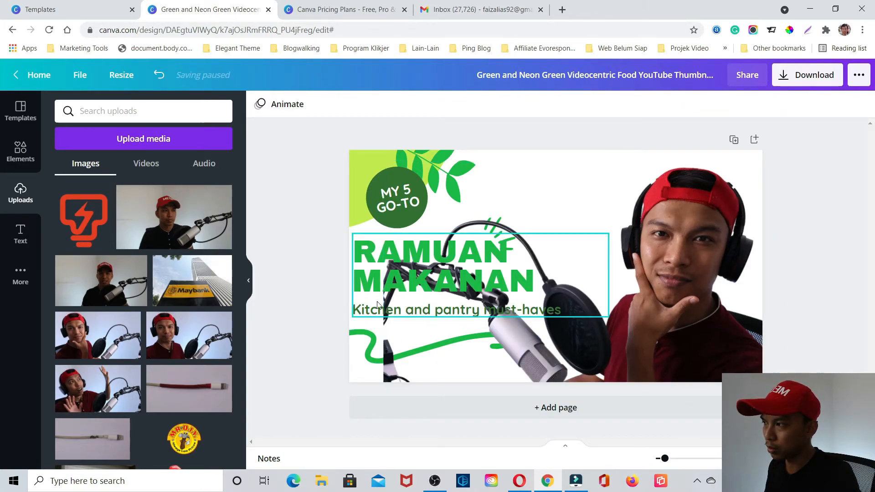
- Crop the outer edges of the cut-out portrait and shift it slightly toward the page's right edge
click(592, 254)
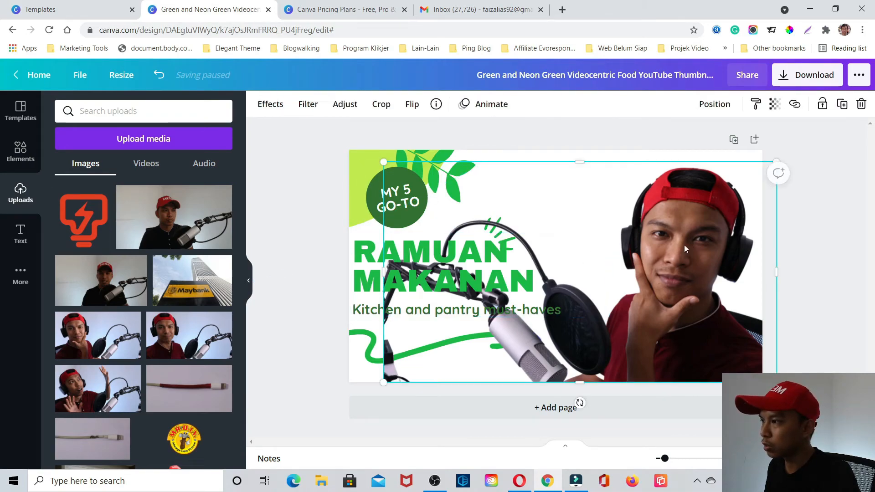
click(381, 104)
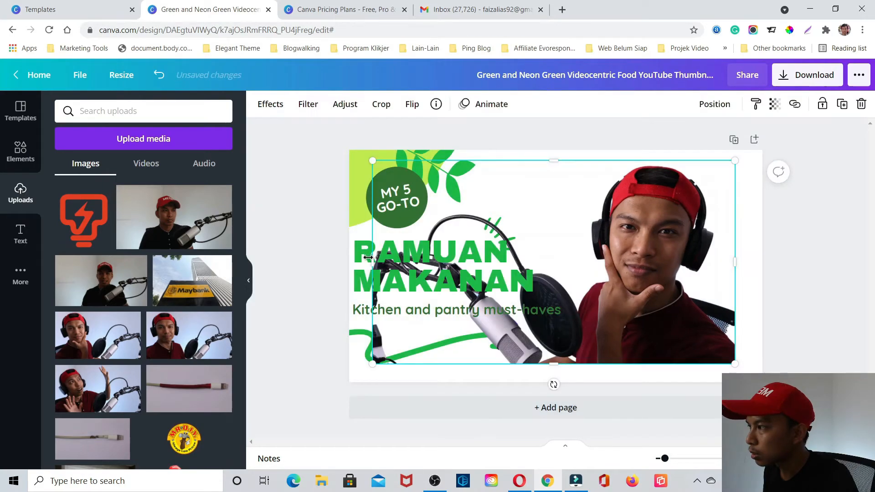
drag(370, 260, 397, 256)
drag(601, 222, 622, 240)
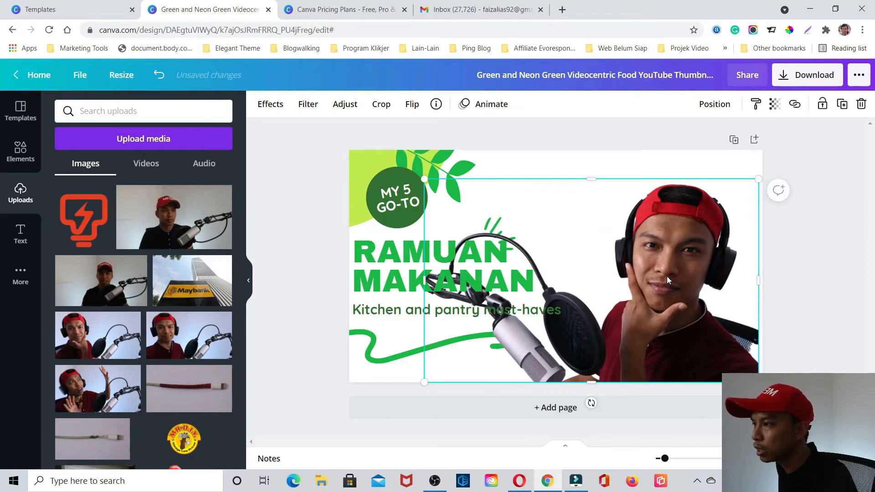
drag(666, 276, 672, 276)
click(823, 281)
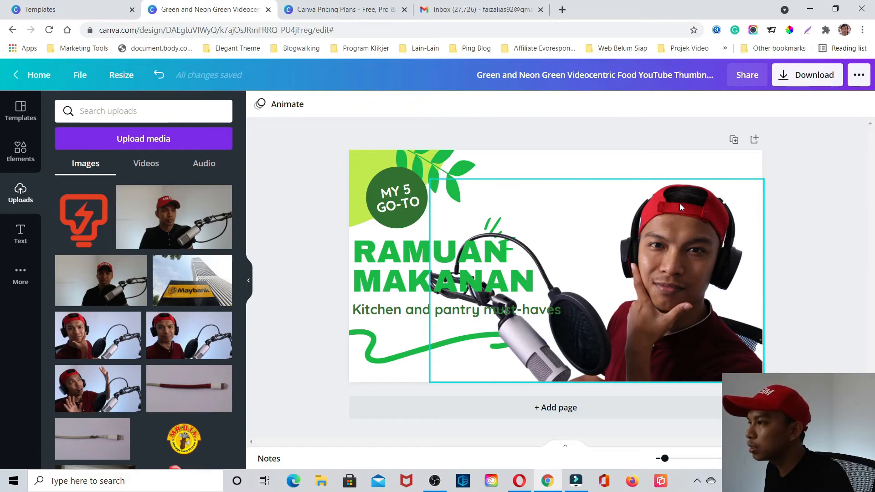
- Switch to the Canva pricing page and examine the templates, stock media and other features included in the Free and Pro plans
click(335, 4)
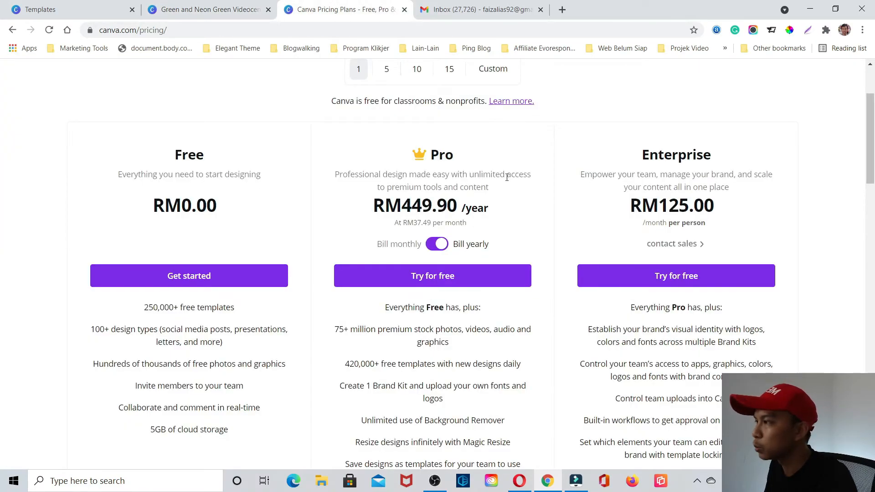
scroll(496, 247, up, 3)
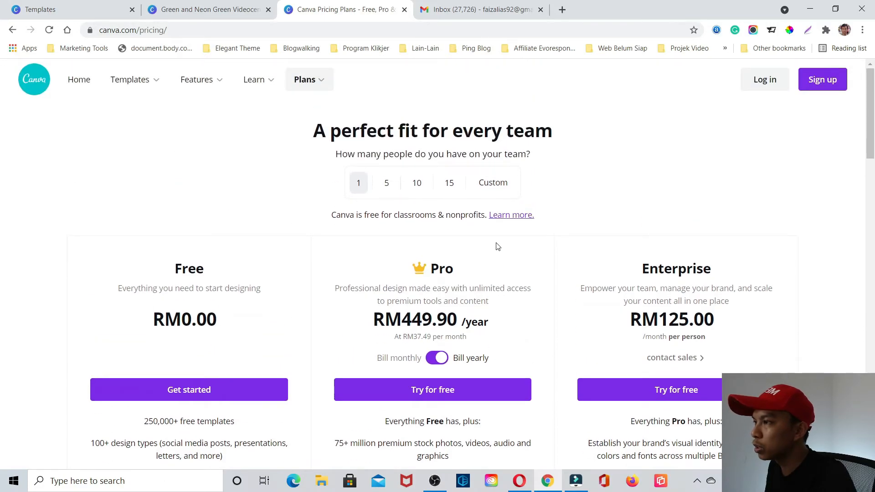
scroll(545, 217, down, 3)
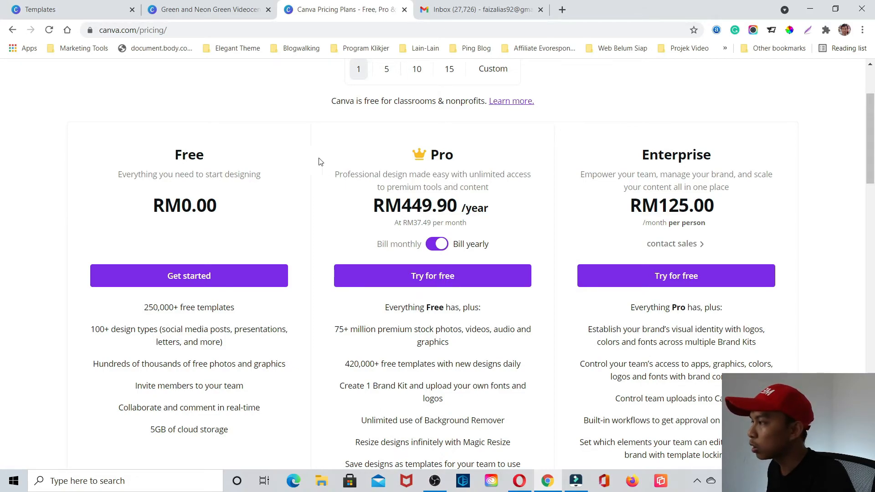
drag(207, 157, 172, 154)
double_click(224, 162)
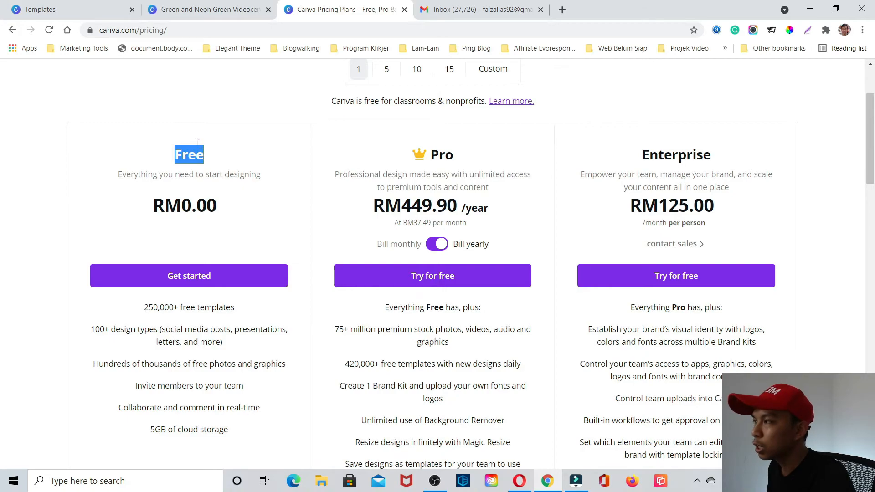
double_click(152, 307)
triple_click(152, 307)
double_click(152, 308)
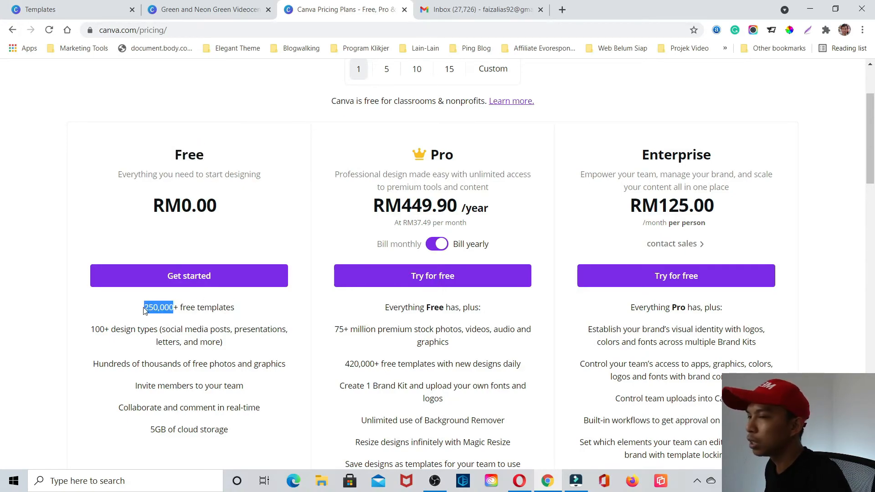
triple_click(167, 308)
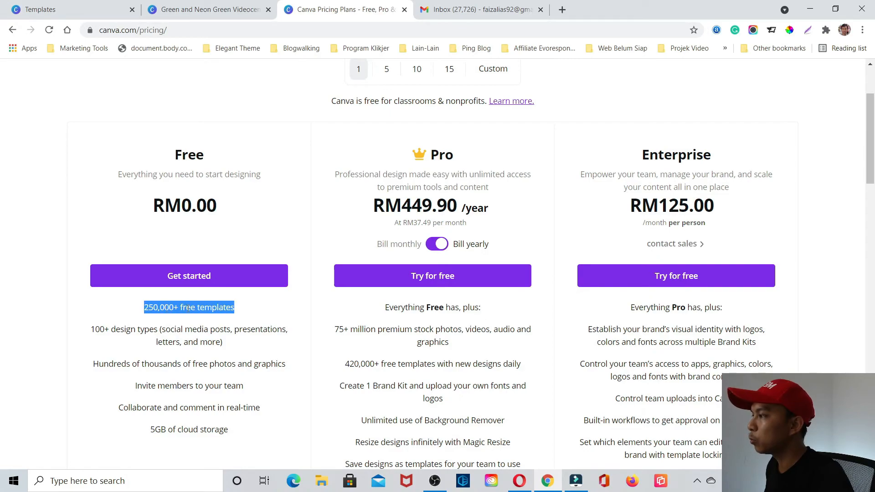
click(238, 313)
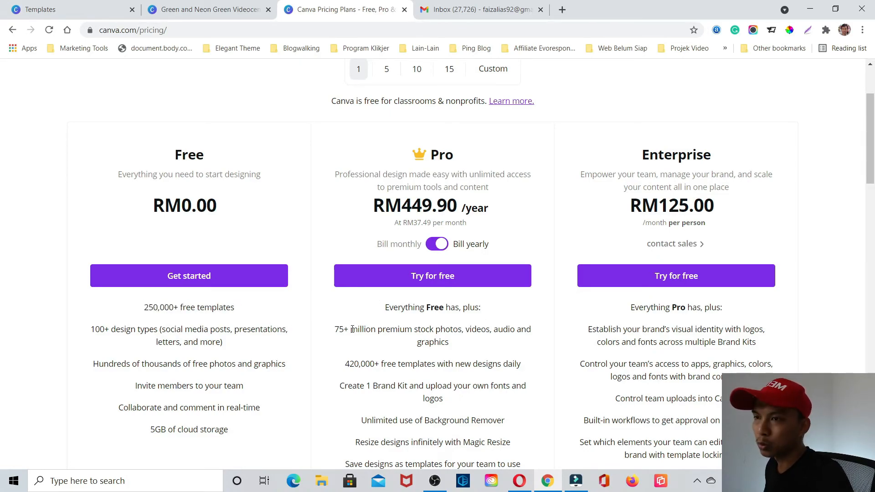
drag(337, 329, 447, 342)
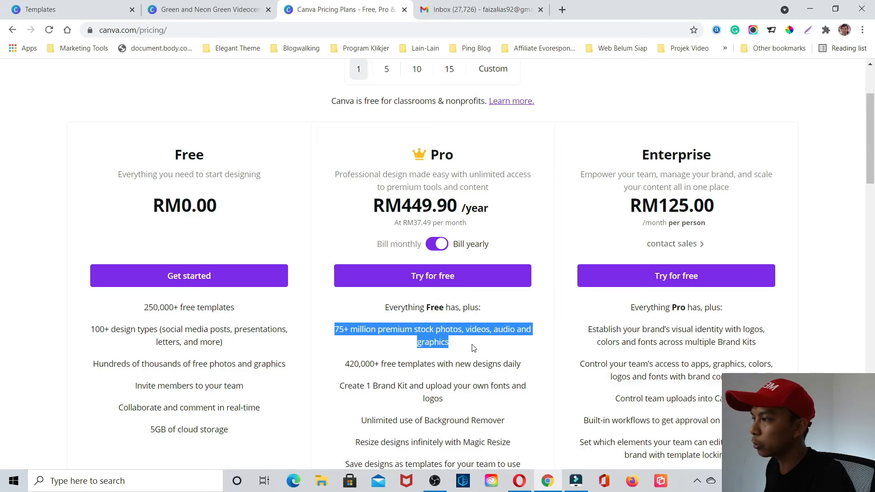